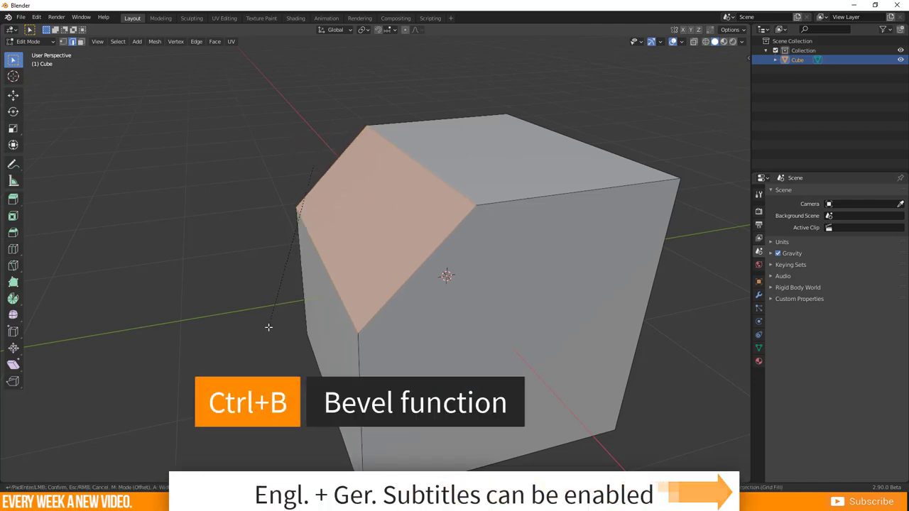
Round off the bevel on the cube's upper edge by adding more segments and confirm it.
scroll(274, 314, up, 4)
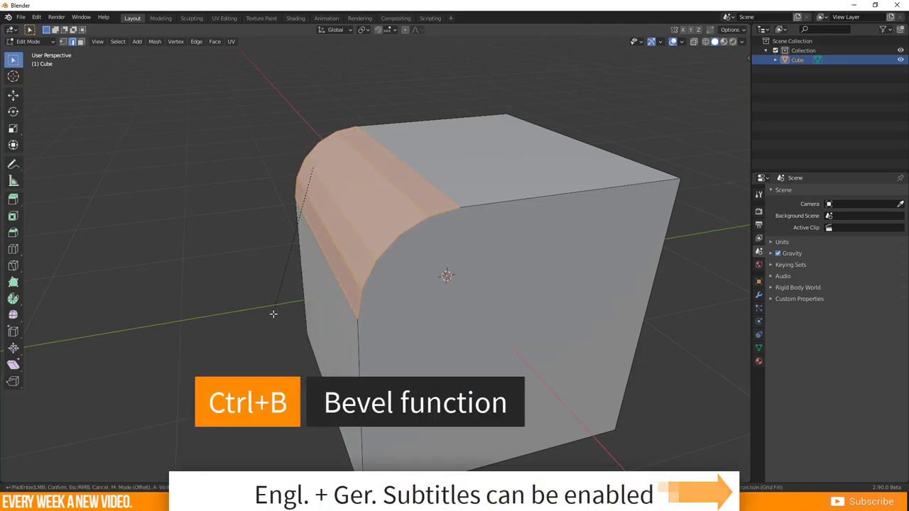
scroll(273, 314, up, 3)
click(274, 314)
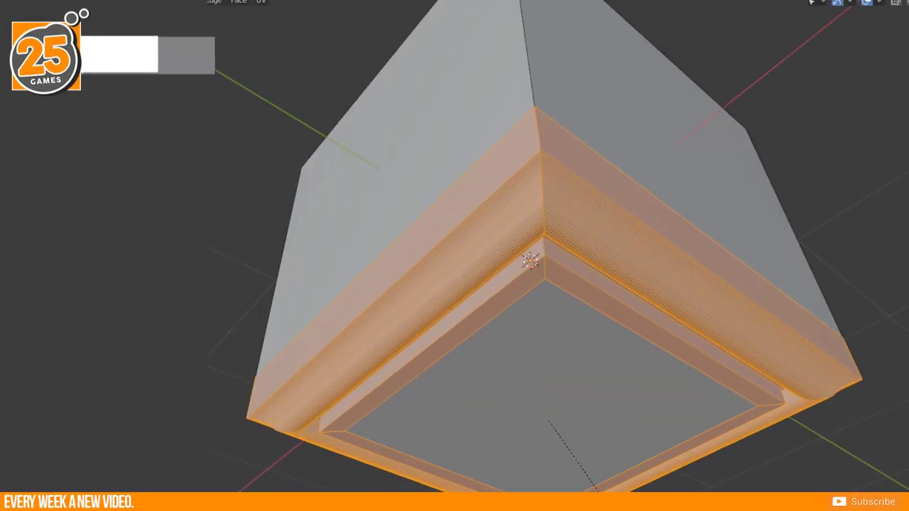
Confirm the multi-segment bevel around the cube's underside and inspect its moulding profile from several angles.
click(552, 285)
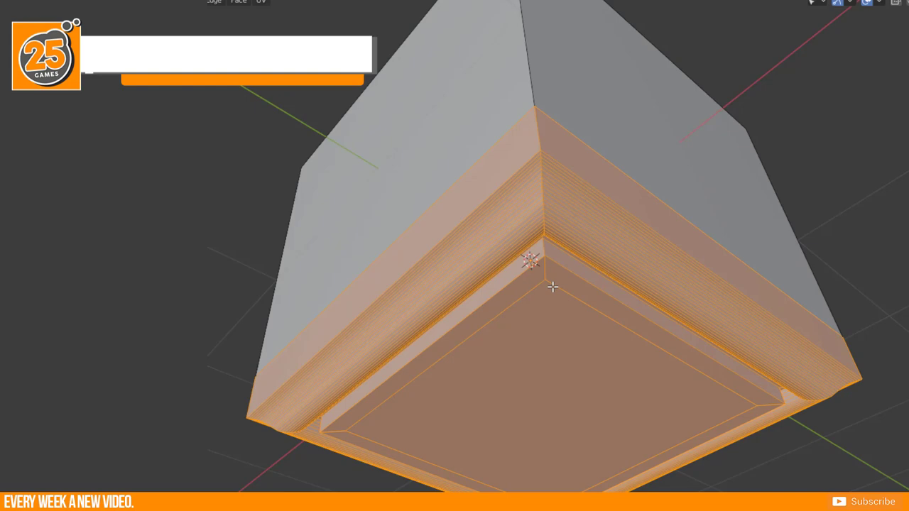
middle_drag(553, 287, 600, 383)
scroll(450, 364, down, 2)
middle_drag(452, 366, 433, 299)
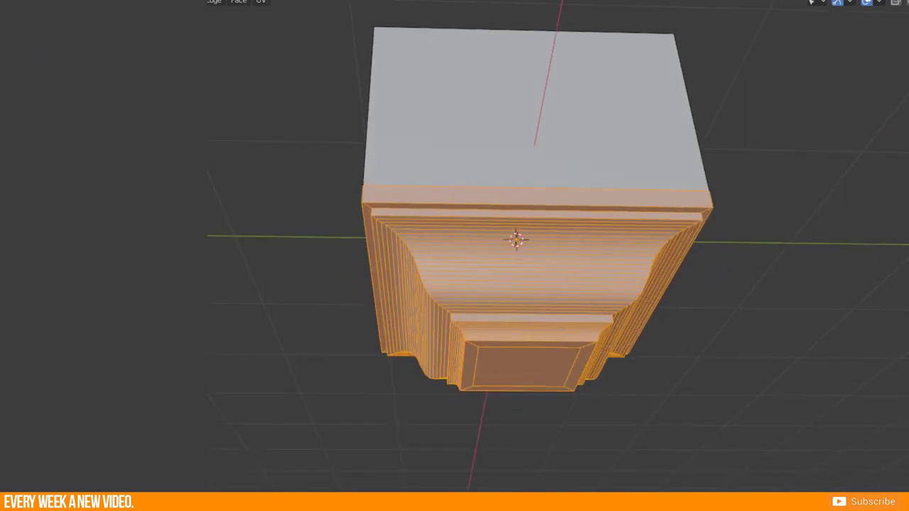
mouse_move(317, 304)
middle_down()
mouse_move(321, 327)
mouse_move(321, 319)
middle_up()
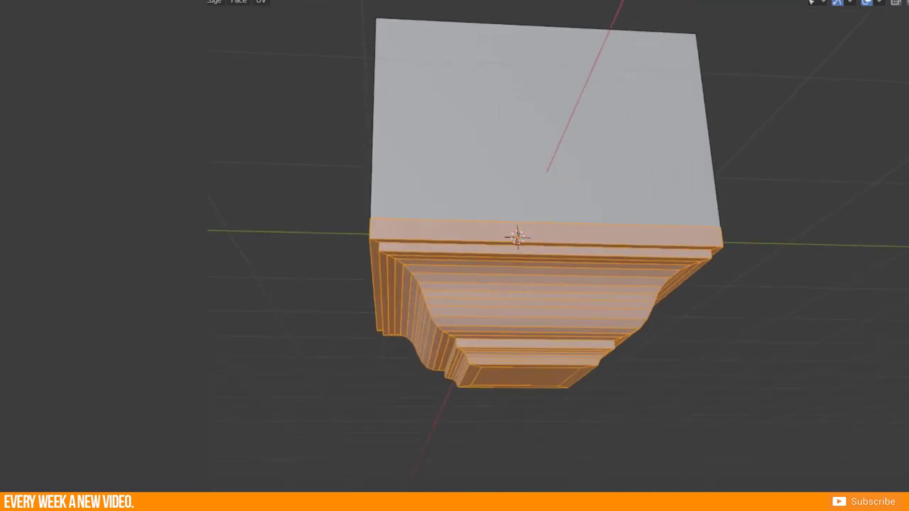
middle_drag(483, 325, 444, 327)
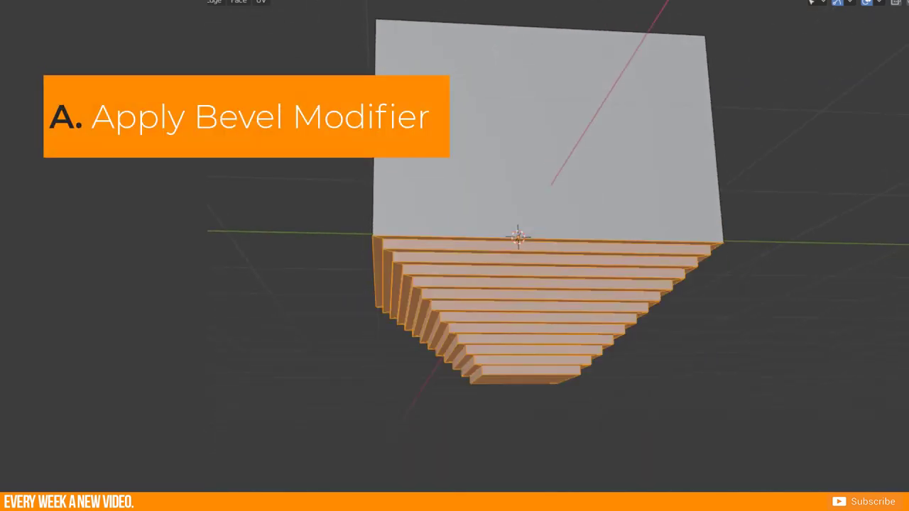
middle_drag(447, 334, 454, 346)
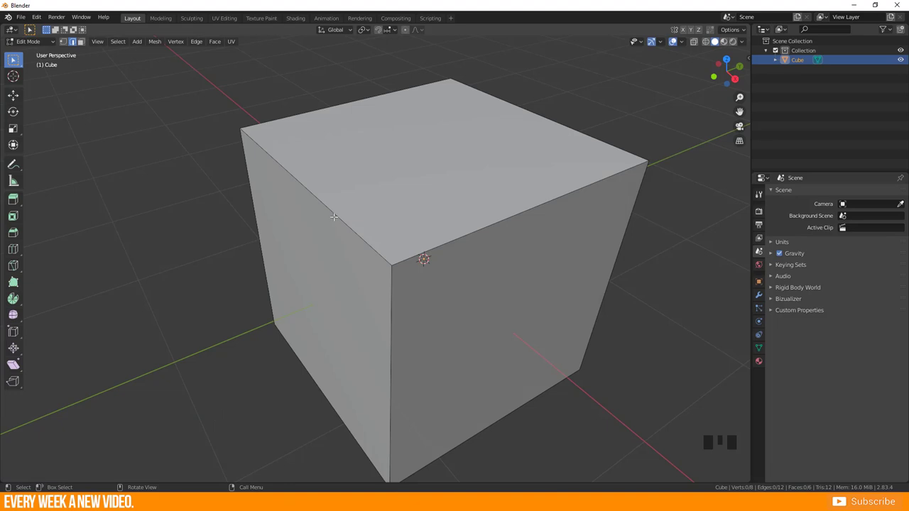
Select the long top edge facing the viewer on the cube's left side and bevel it about 0.453 m wide.
click(334, 217)
right_click(334, 218)
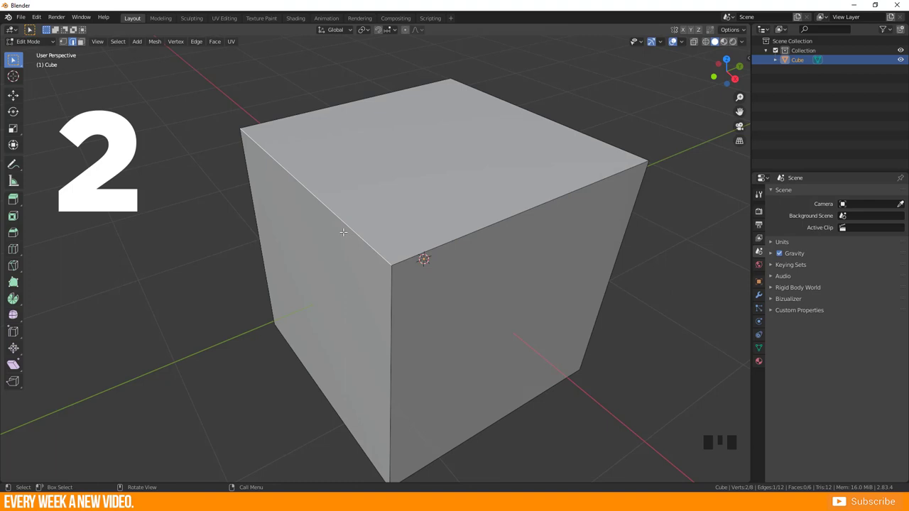
click(196, 43)
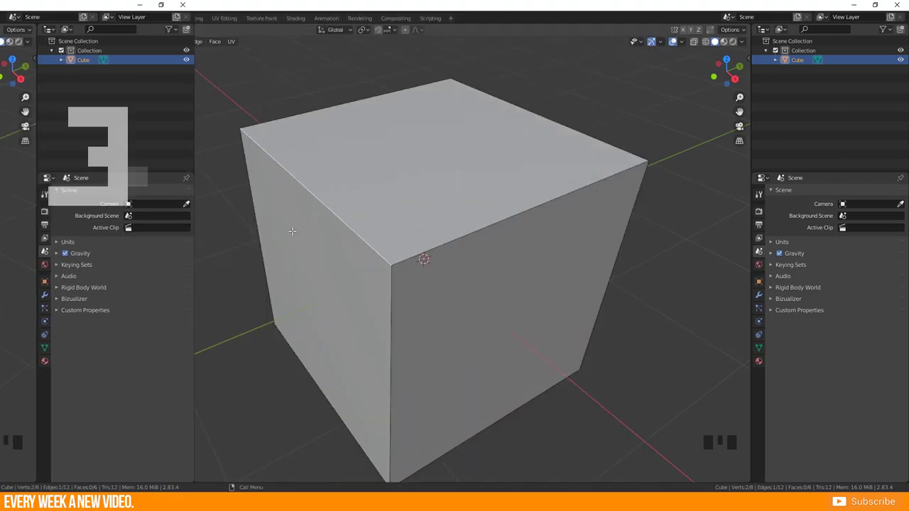
key(ctrl)
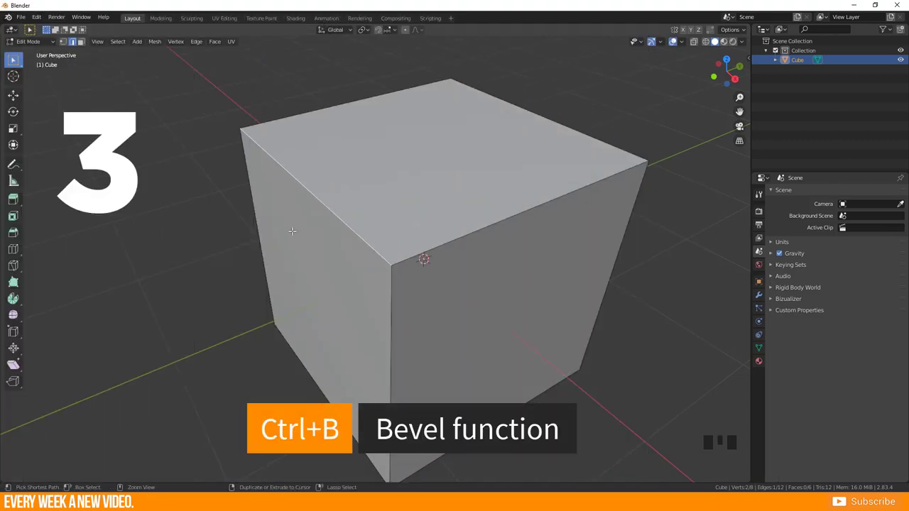
key(ctrl+b)
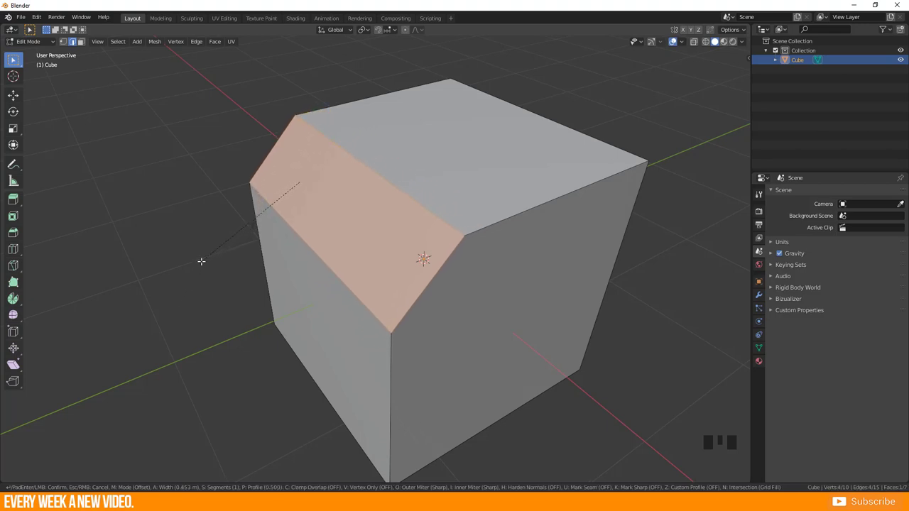
Raise the edge bevel to 20 segments for a smooth rounding and widen it to about 0.507 m.
scroll(201, 261, up, 1)
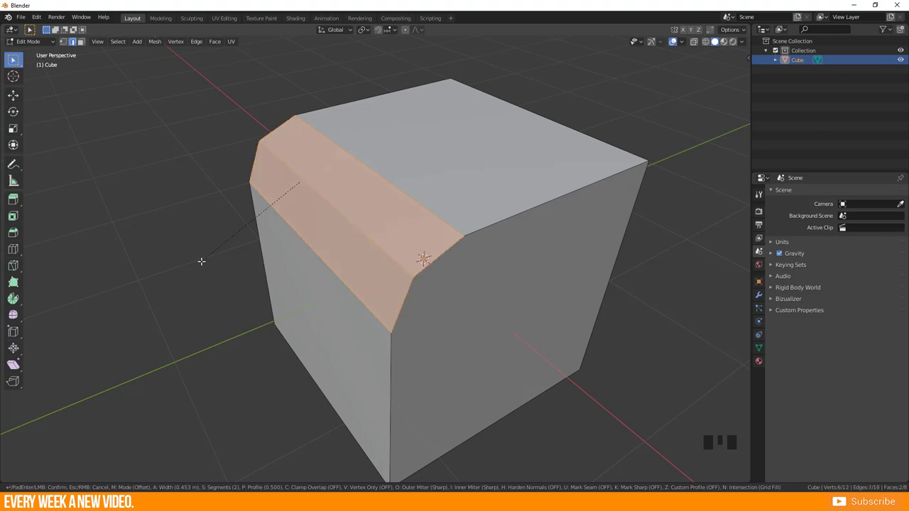
scroll(202, 262, up, 1)
scroll(201, 262, up, 3)
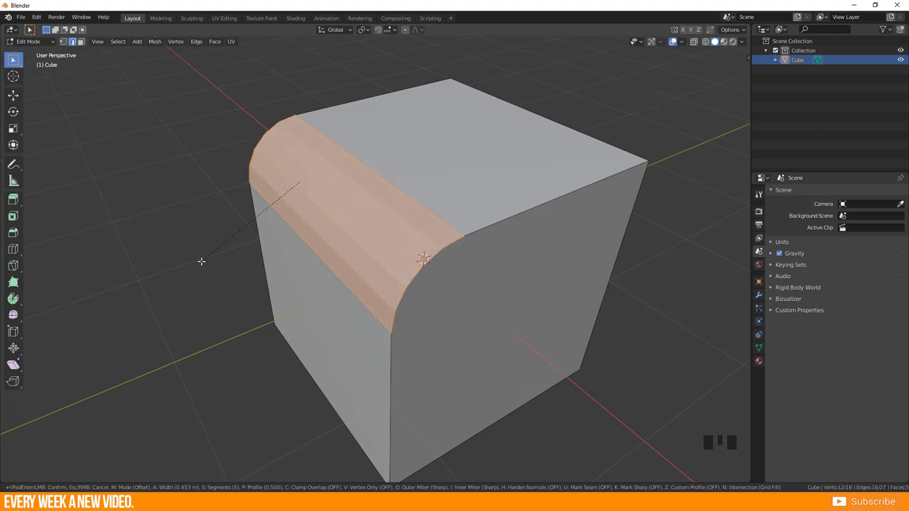
scroll(201, 262, up, 3)
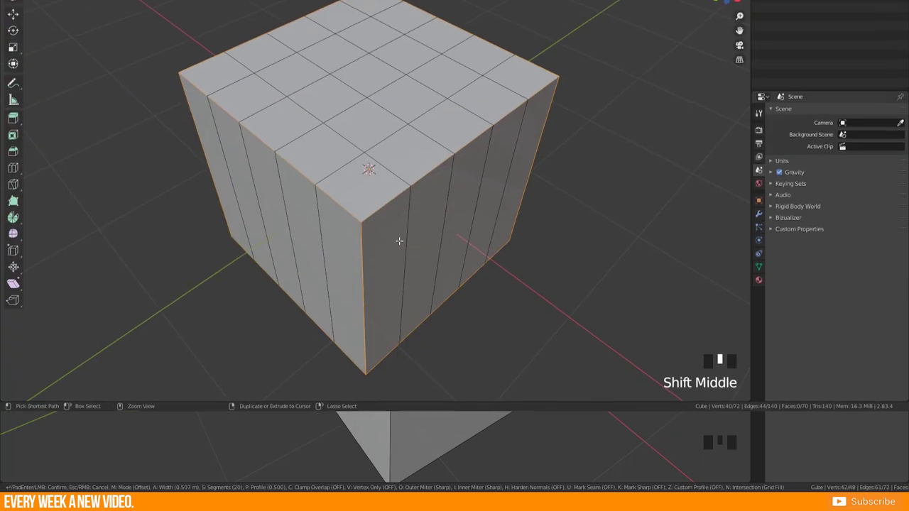
Bevel the outer edges of the subdivided cube with six segments, about 0.06 m wide.
key(ctrl+b)
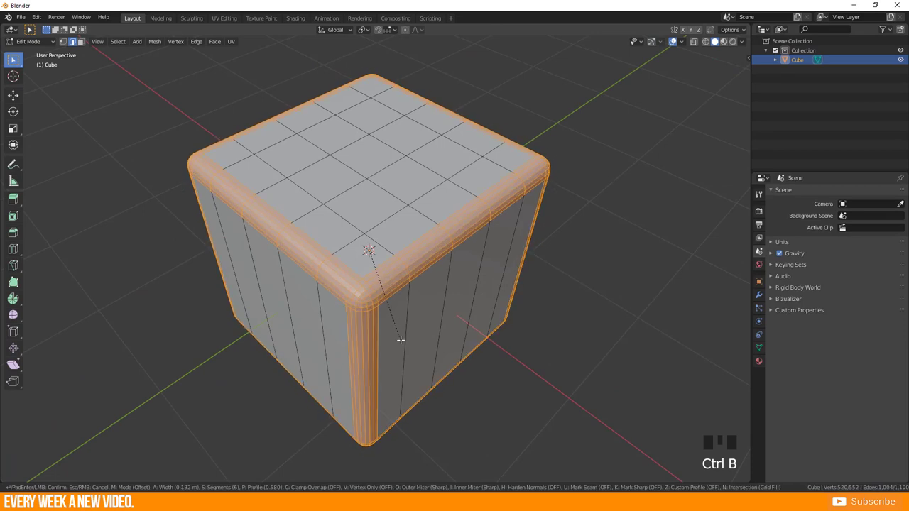
scroll(400, 344, up, 4)
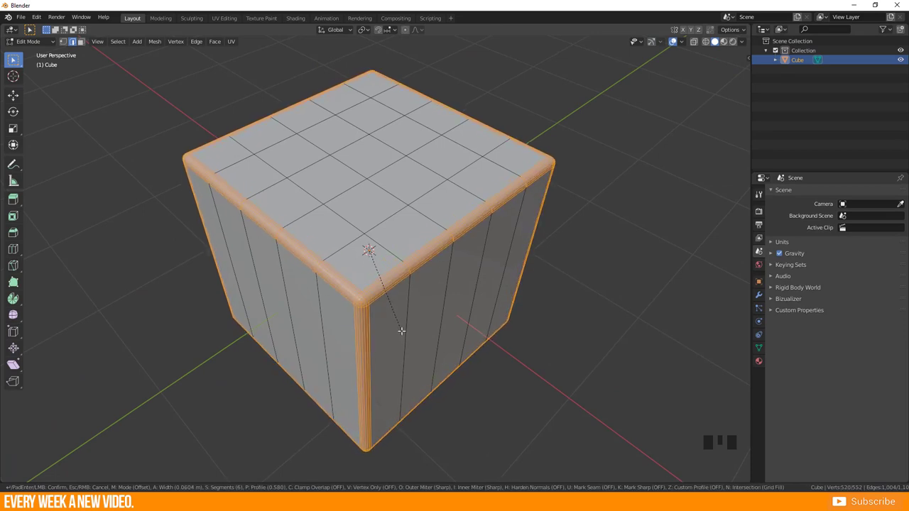
Bevel the single horizontal edge across the cube's front face with four segments, about 0.446 m wide.
click(425, 305)
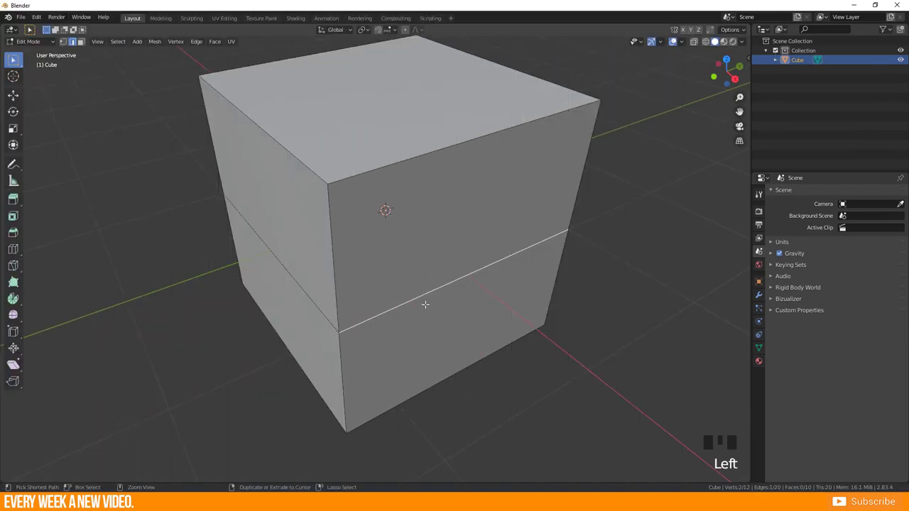
key(ctrl+b)
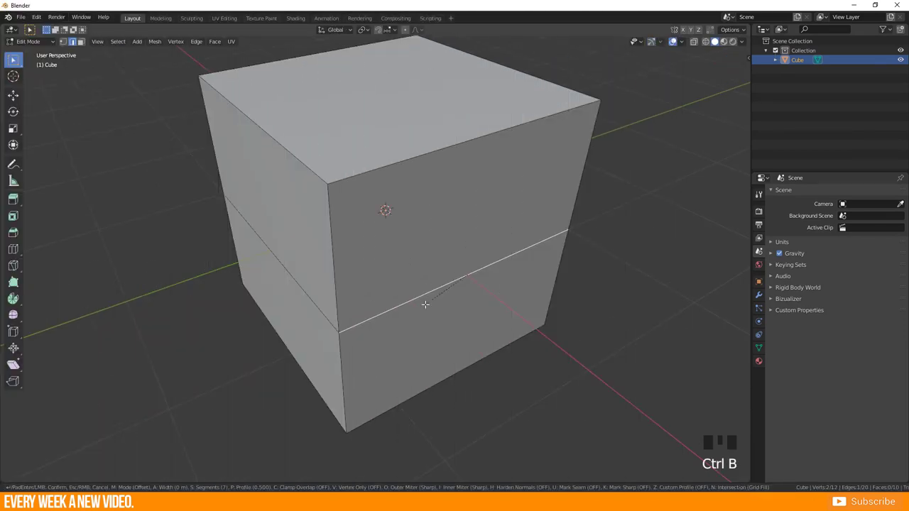
scroll(433, 388, down, 4)
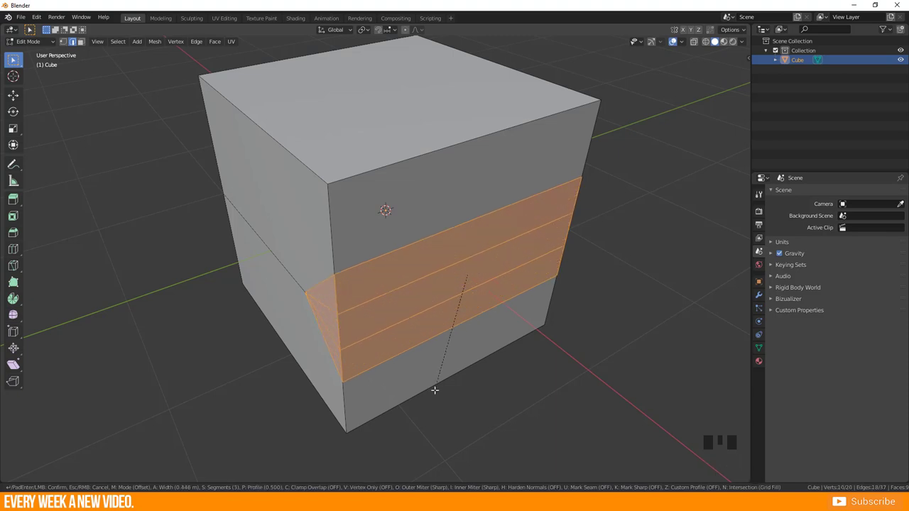
scroll(434, 390, up, 2)
click(435, 390)
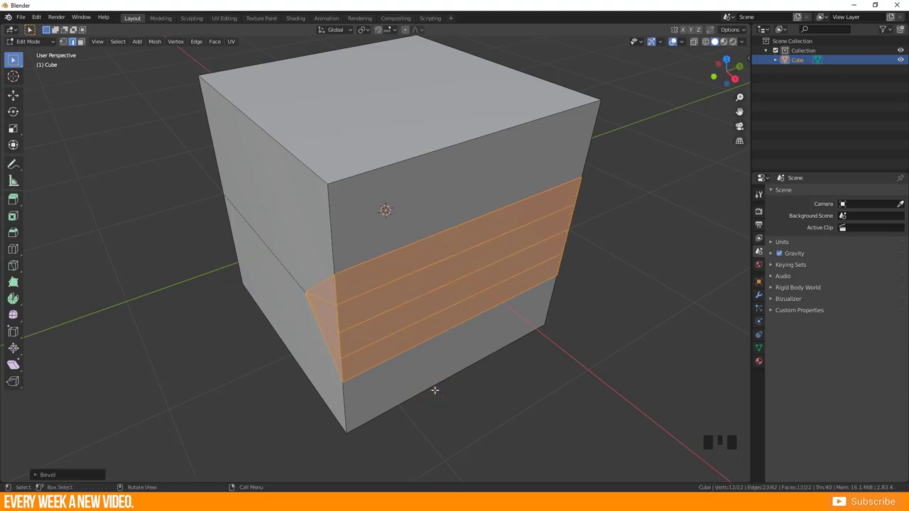
Bevel the selected top edge of the plain cube with four segments, about 0.518 m wide.
mouse_move(435, 390)
middle_down()
mouse_move(473, 376)
mouse_move(325, 371)
mouse_move(445, 383)
middle_up()
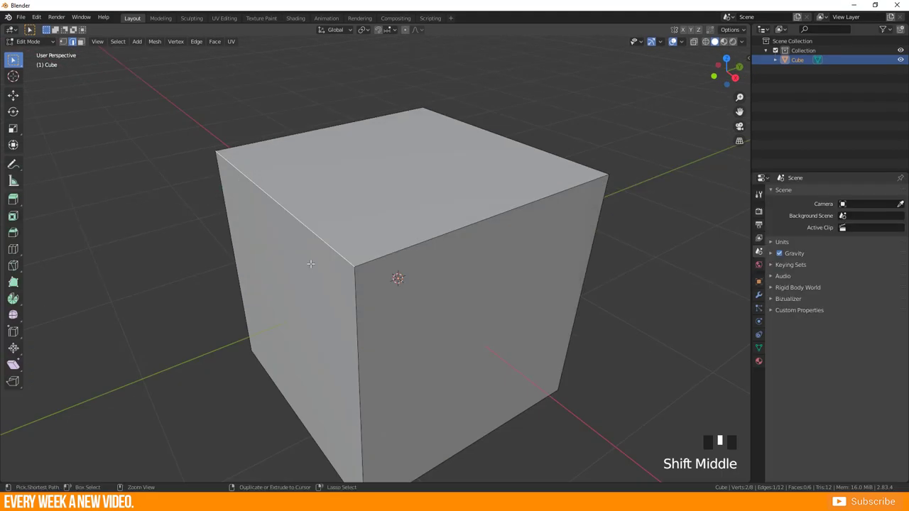
key(ctrl+b)
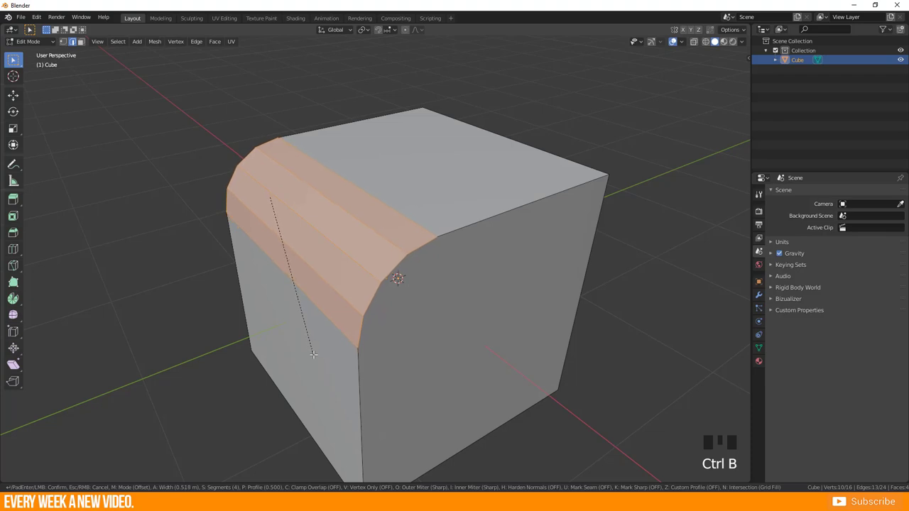
click(314, 354)
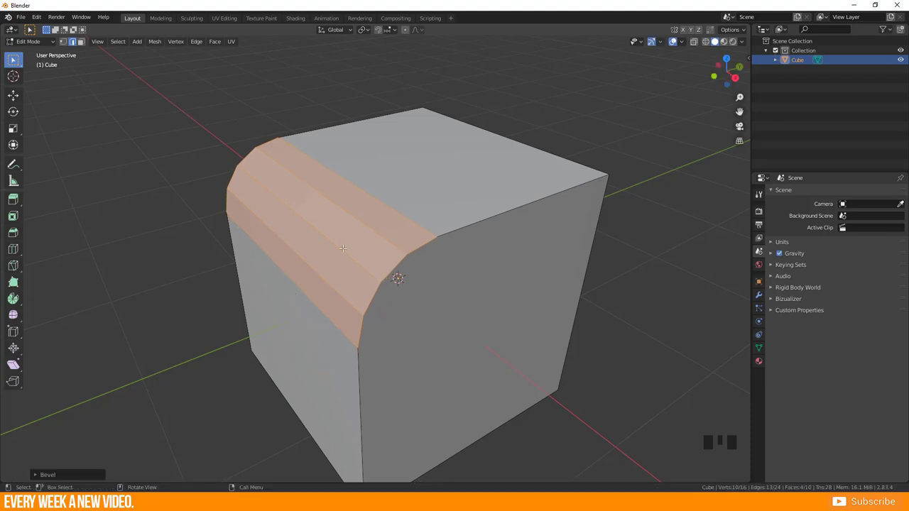
Adjust the edge bevel's settings to an offset of 0.428 m and six segments.
click(34, 476)
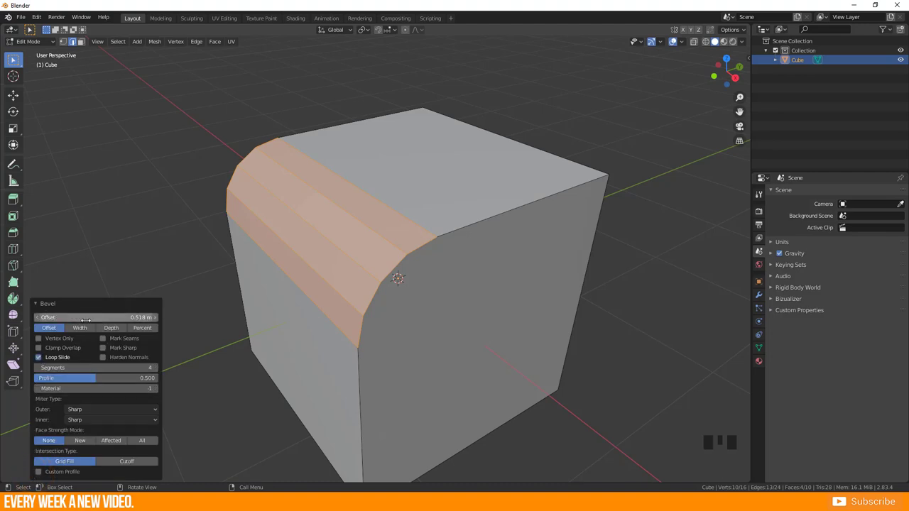
mouse_move(86, 320)
mouse_down()
mouse_move(120, 321)
mouse_move(71, 320)
mouse_move(89, 320)
mouse_up()
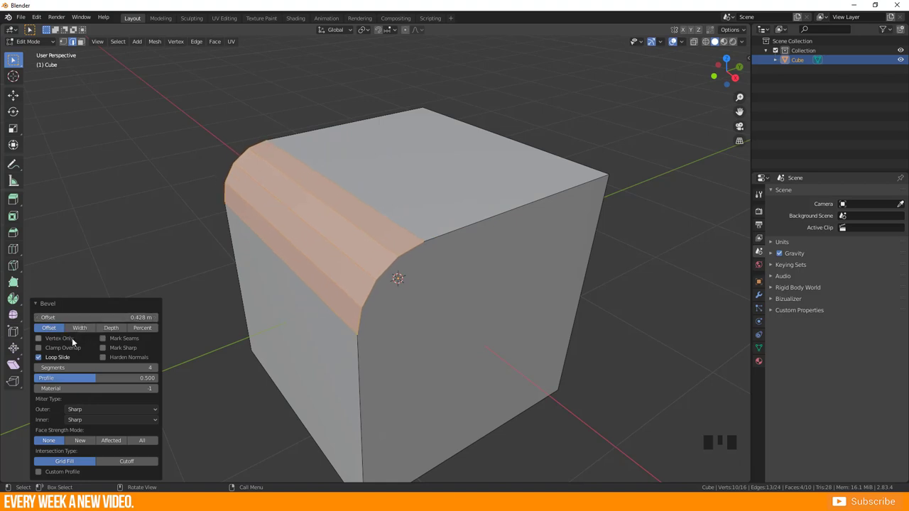
drag(71, 368, 87, 368)
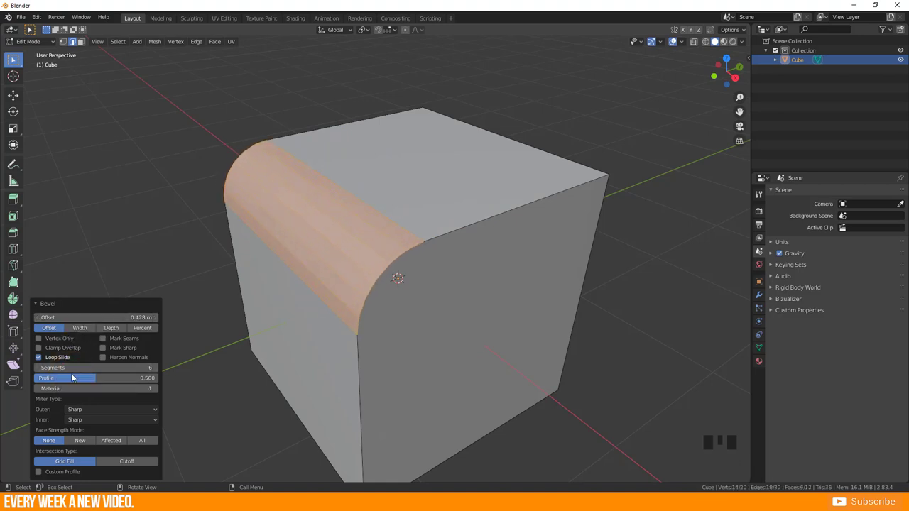
Flatten the bevel with a profile of 0.25 and lower the profile to about 0.042 for a concave edge.
click(144, 381)
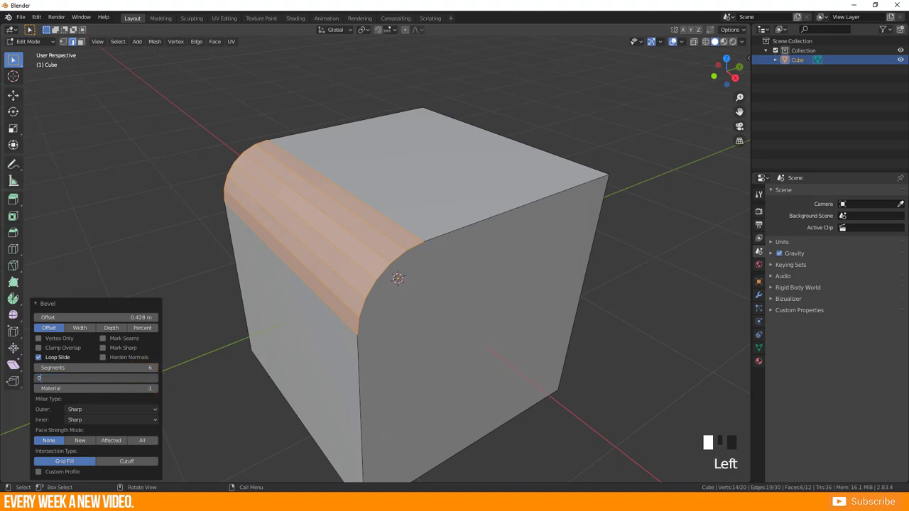
text(0.25)
key(Return)
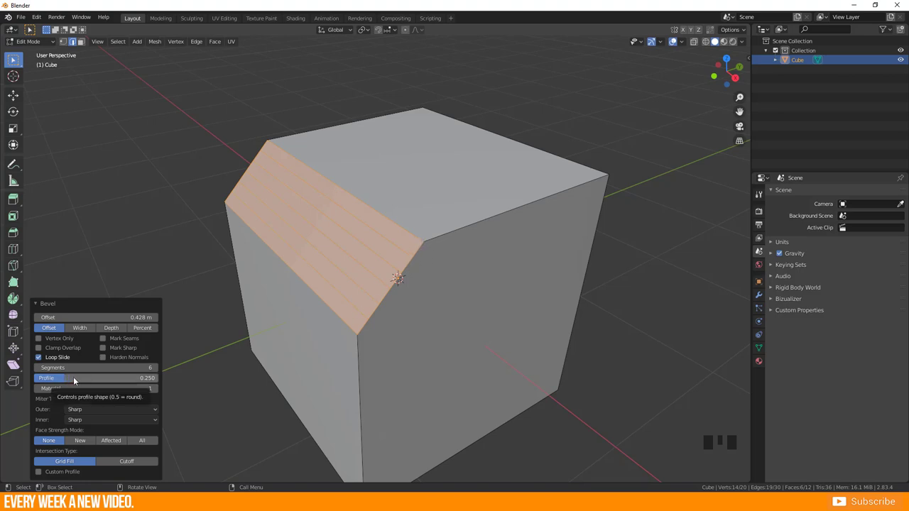
drag(64, 382, 41, 378)
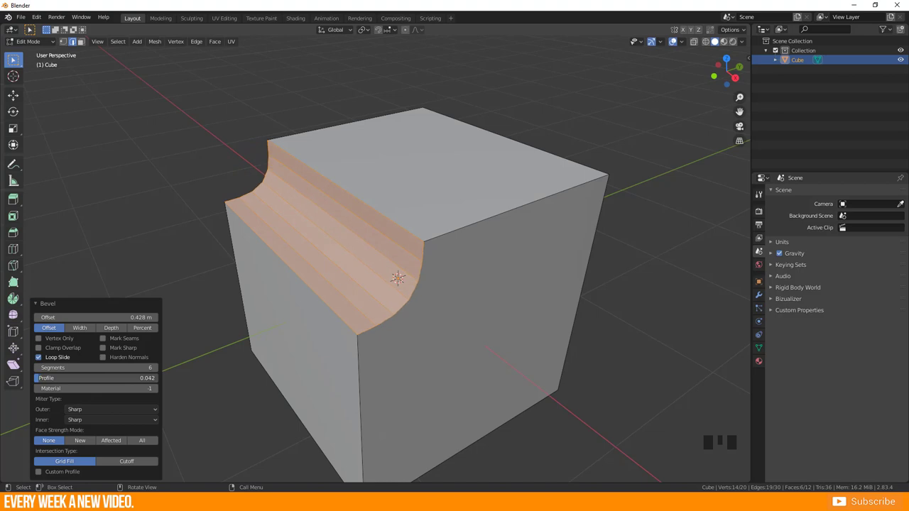
drag(40, 378, 36, 377)
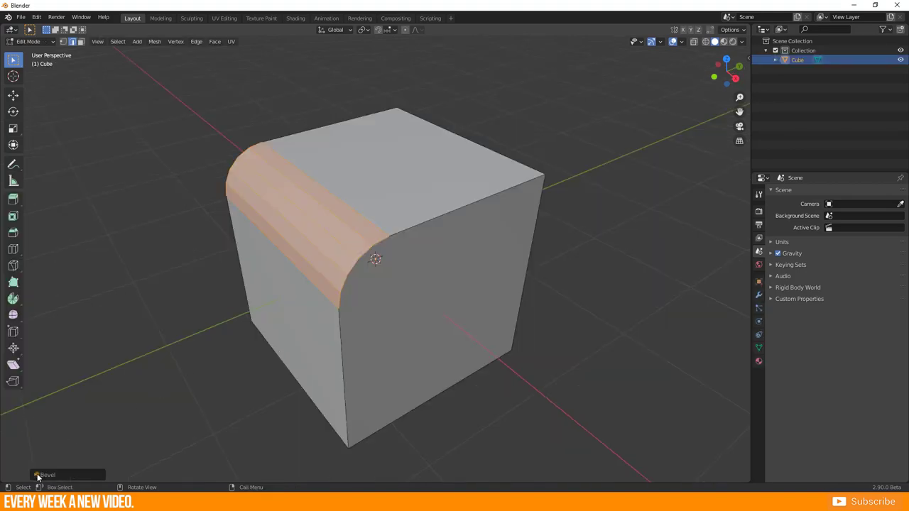
Configure the rounded edge's bevel with Offset width type, 0.376 m width, six segments and a Custom profile type.
click(43, 475)
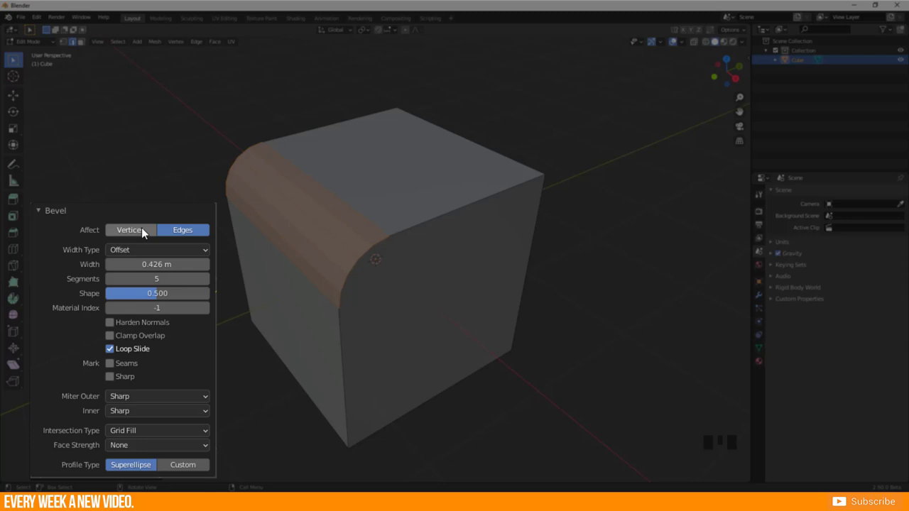
click(129, 249)
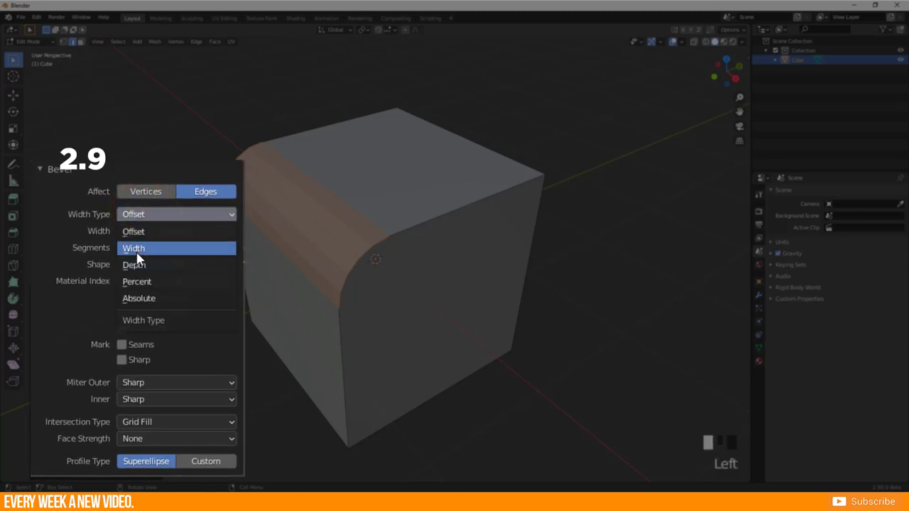
click(135, 231)
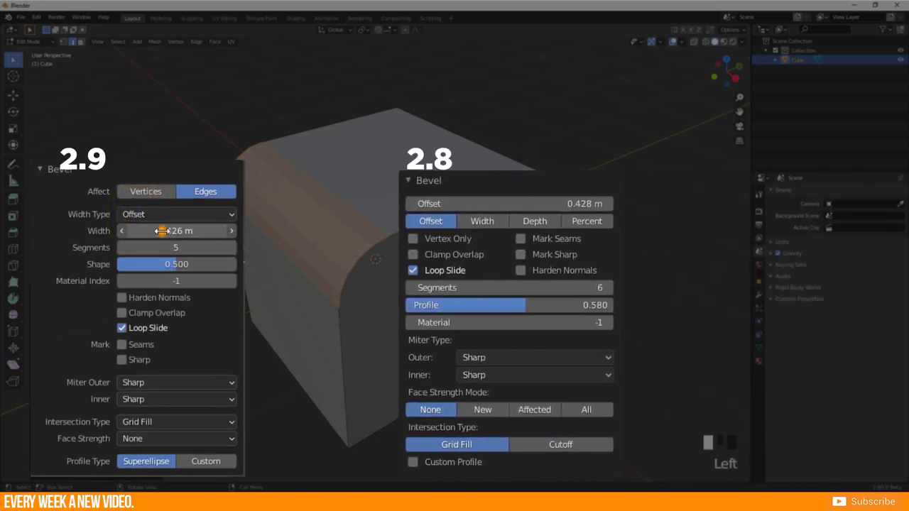
drag(162, 231, 172, 249)
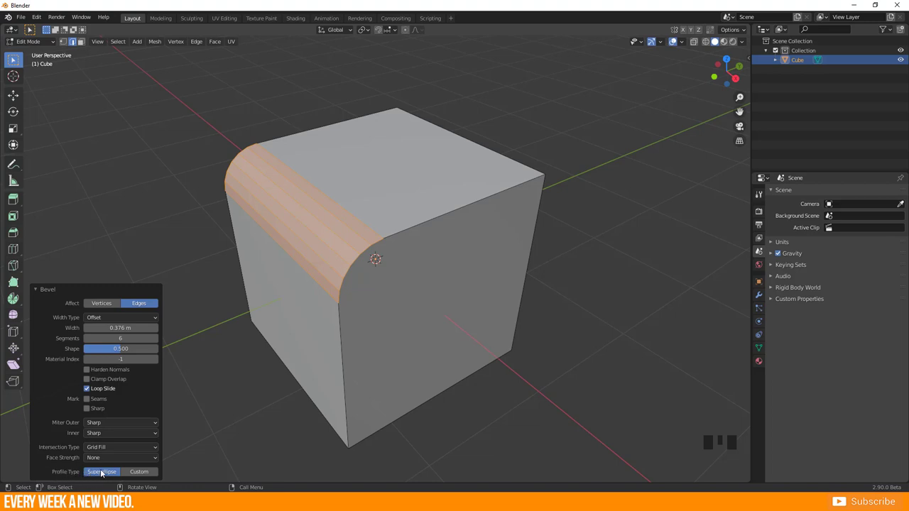
click(140, 474)
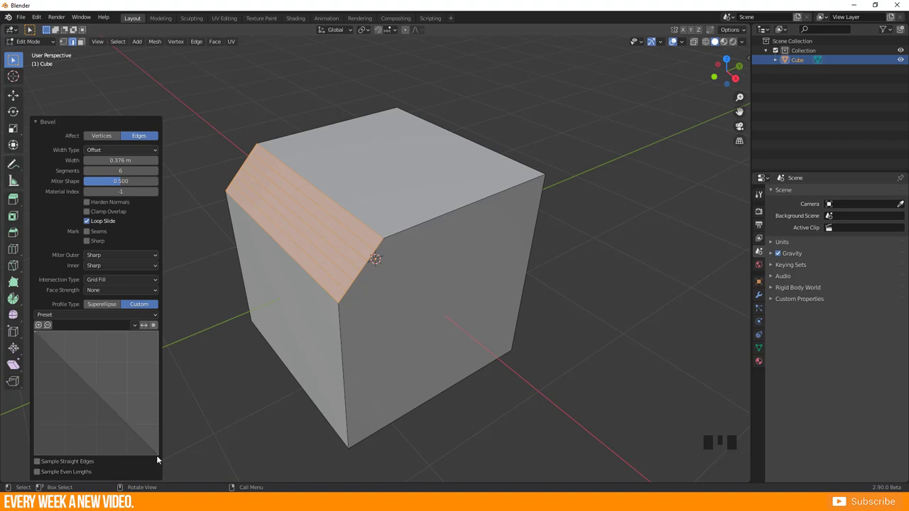
Shape the custom bevel profile into an S-curve with two added control points and use 30 segments.
middle_drag(437, 306, 419, 284)
scroll(419, 284, down, 1)
key(KP_1)
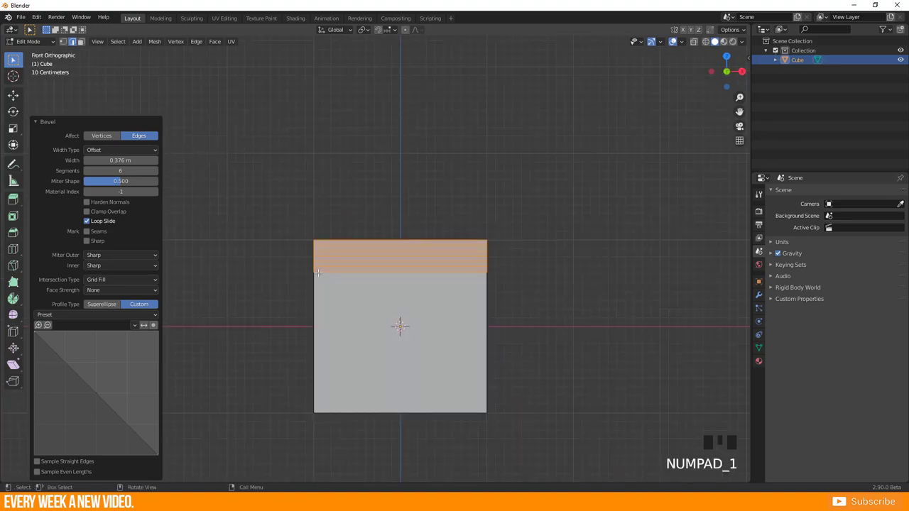
key(KP_3)
scroll(345, 259, up, 5)
shift+middle_drag(295, 257, 340, 308)
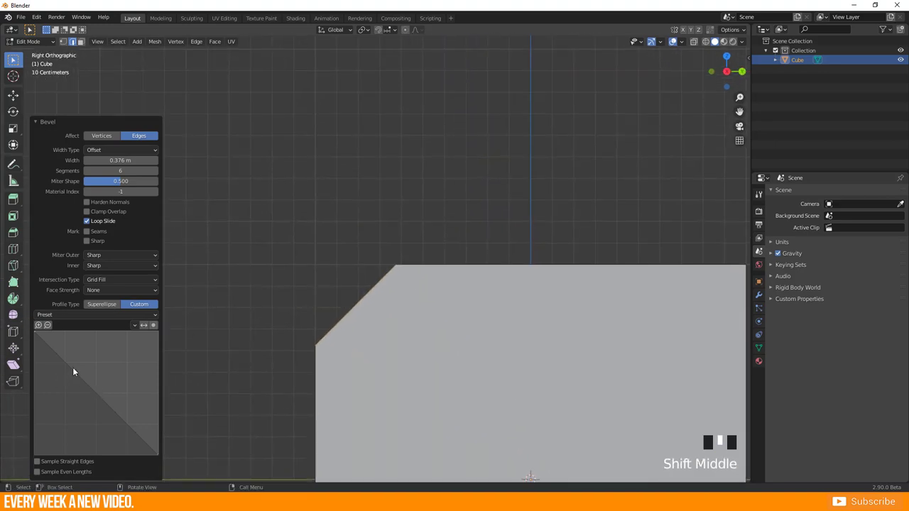
drag(73, 371, 85, 349)
drag(127, 398, 104, 415)
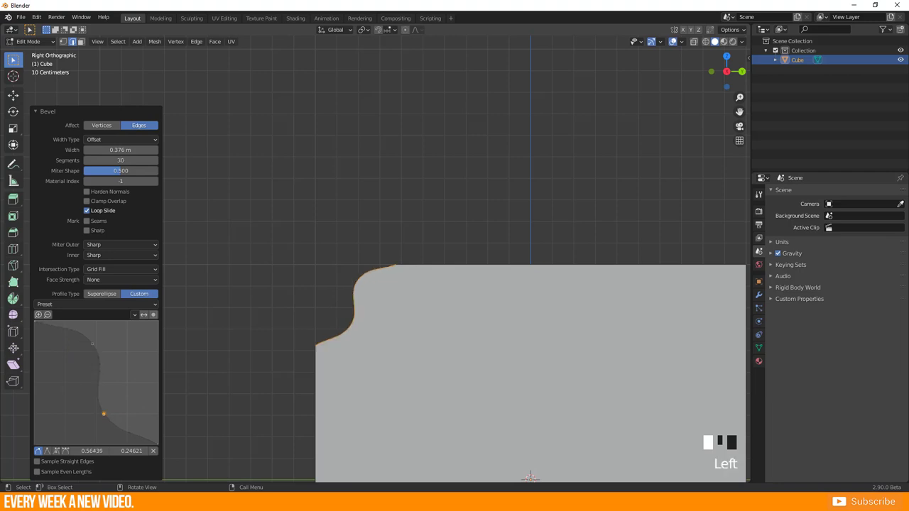
Give the profile's lower points sharp vector handles, adding a third point, and set aligned handles on the upper point for a wavy curve.
click(47, 451)
drag(104, 414, 103, 421)
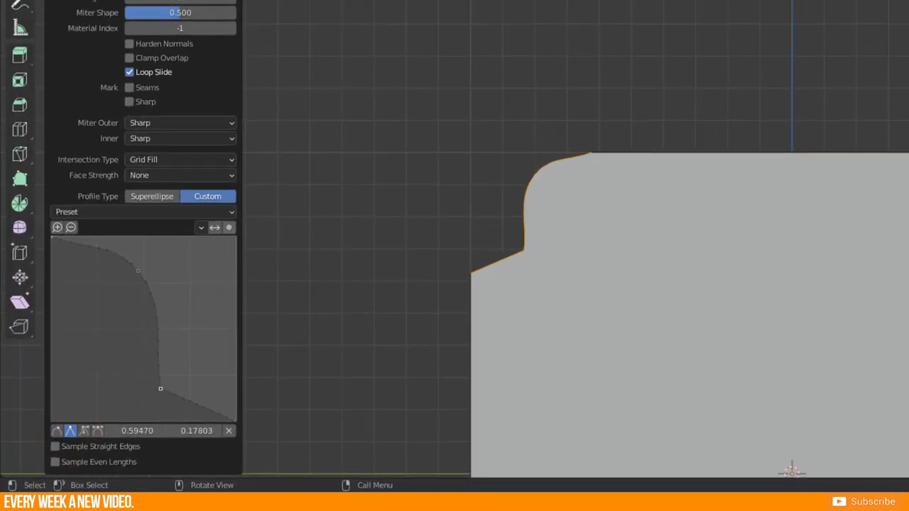
drag(153, 341, 207, 341)
click(57, 430)
click(72, 431)
drag(137, 271, 183, 246)
click(97, 432)
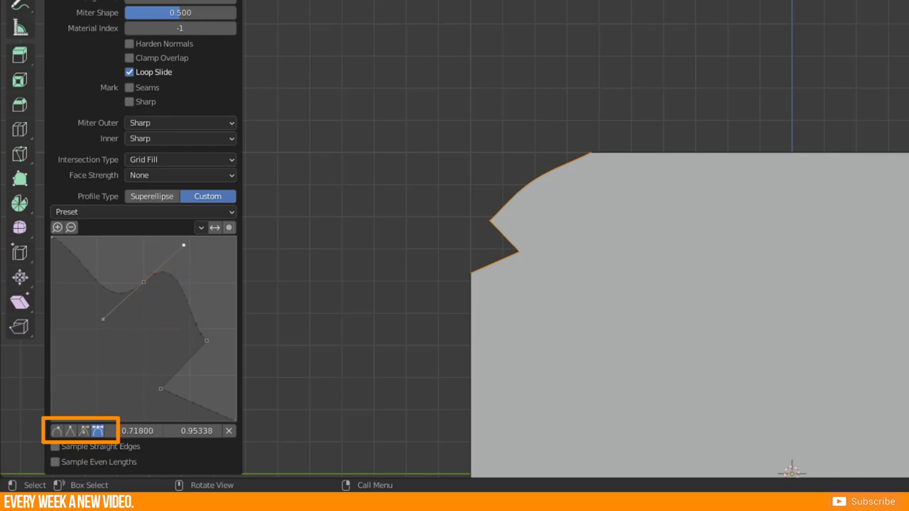
Set the custom-profile edge bevel to 50 segments.
middle_drag(483, 277, 512, 274)
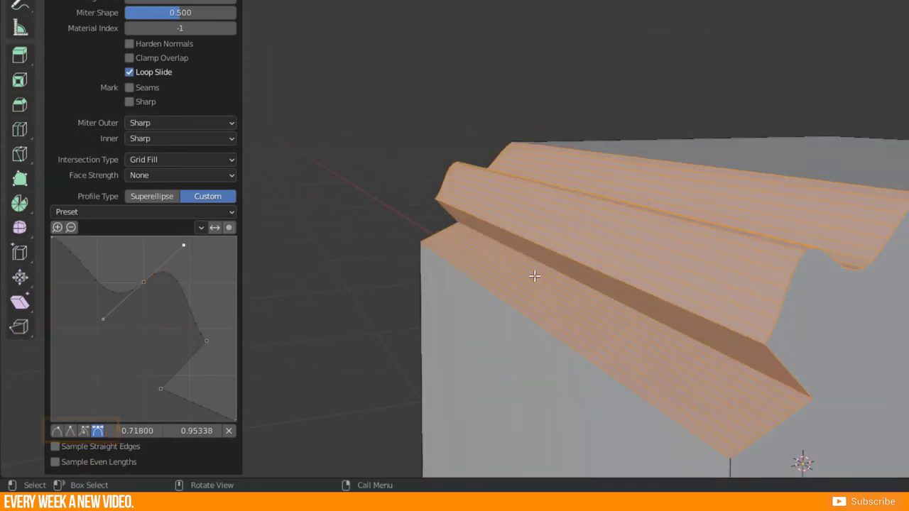
shift+middle_drag(534, 276, 185, 213)
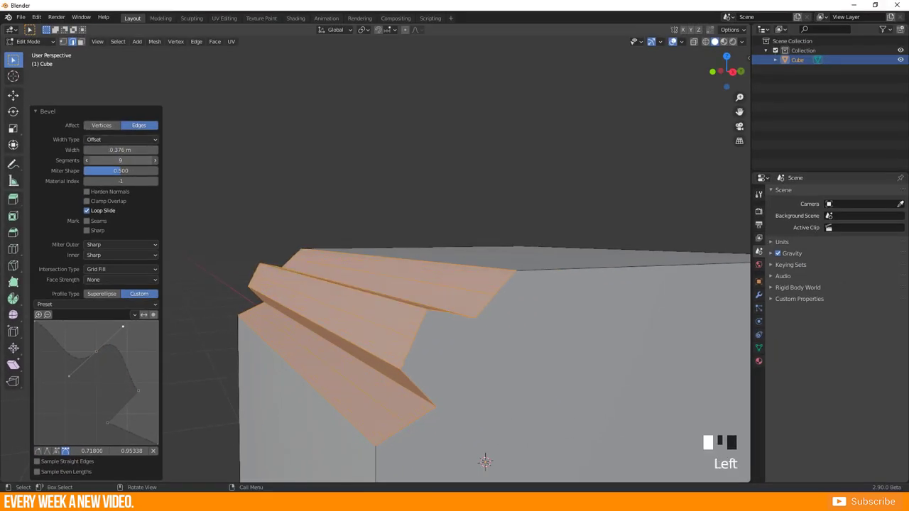
mouse_move(120, 160)
mouse_down()
mouse_move(106, 160)
mouse_move(125, 159)
mouse_up()
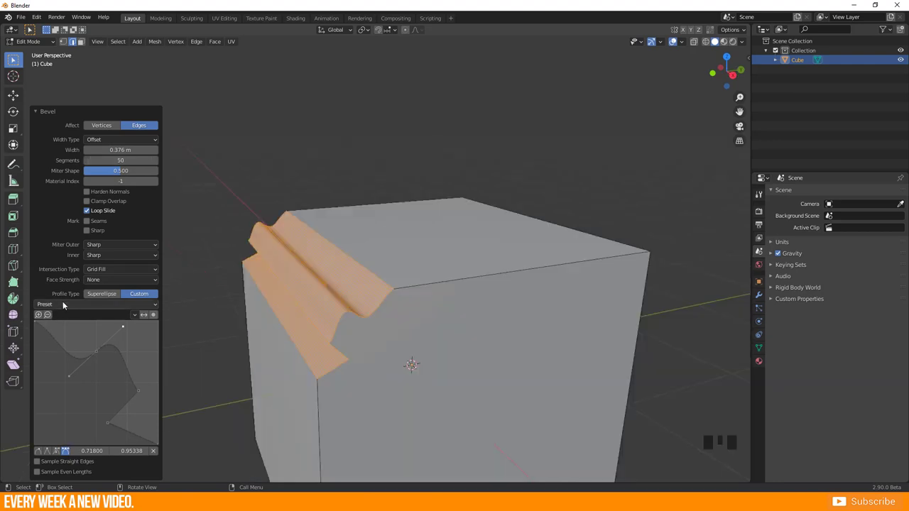
Apply the Support Loops, Cornice Molding and Crown Molding presets in turn to the bevel's custom profile.
click(63, 305)
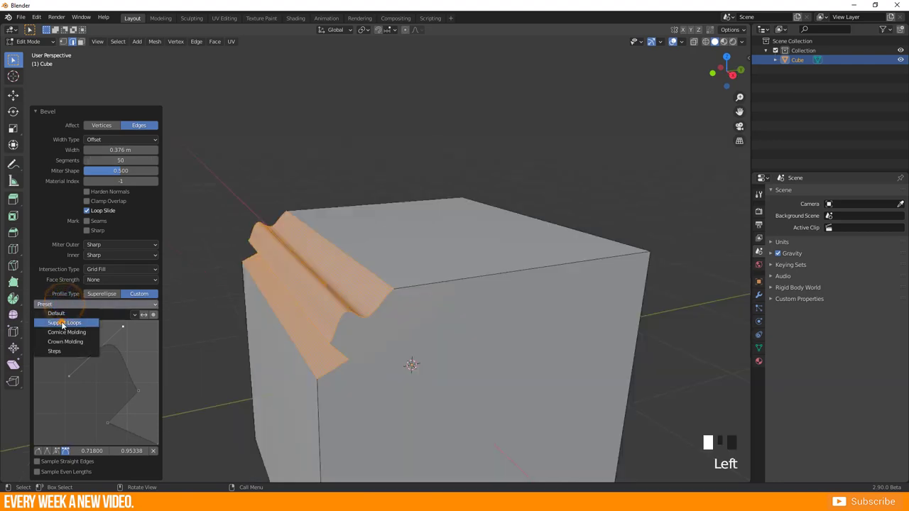
click(61, 319)
click(61, 315)
click(61, 341)
mouse_move(356, 320)
middle_down()
mouse_move(312, 285)
mouse_move(356, 306)
middle_up()
scroll(334, 302, up, 1)
click(67, 315)
click(65, 351)
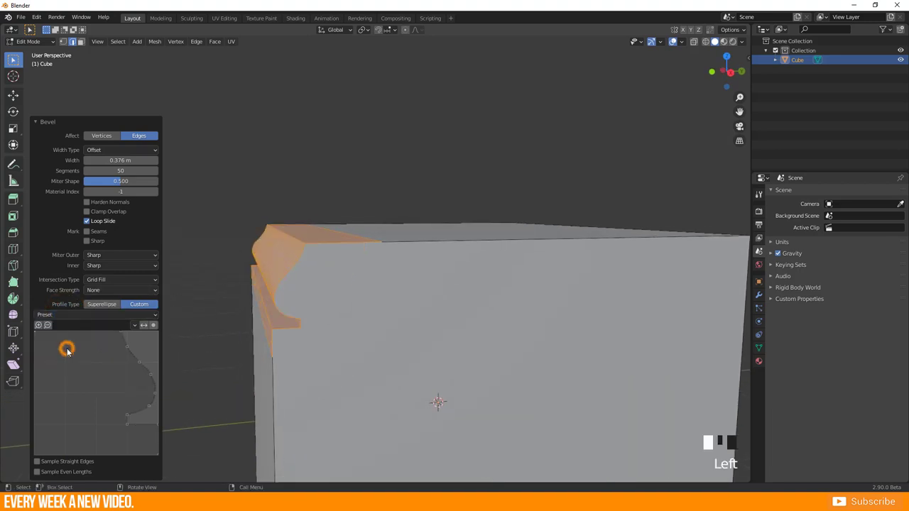
mouse_move(427, 299)
middle_down()
mouse_move(447, 284)
mouse_move(436, 289)
middle_up()
Apply the Steps preset to the edge bevel's custom profile and adjust the bevel width.
click(75, 315)
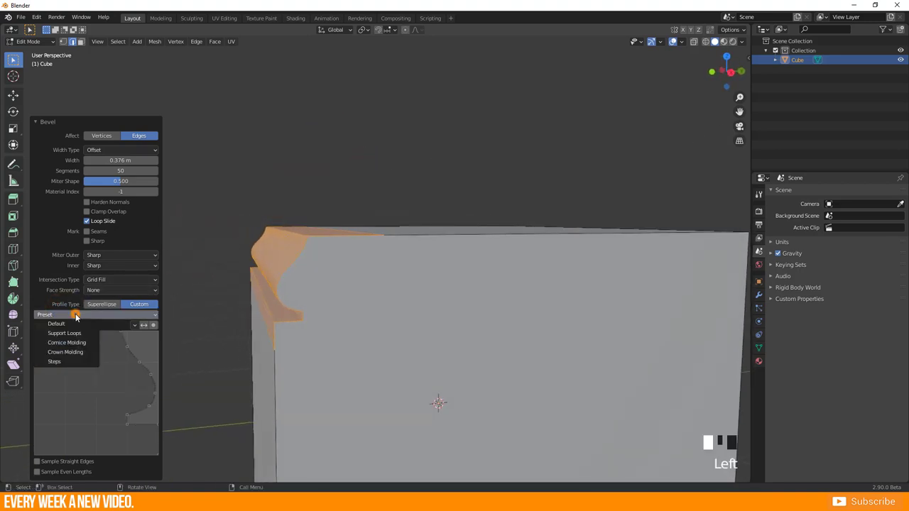
click(59, 362)
middle_drag(334, 301, 337, 323)
drag(107, 161, 139, 161)
middle_drag(356, 312, 394, 299)
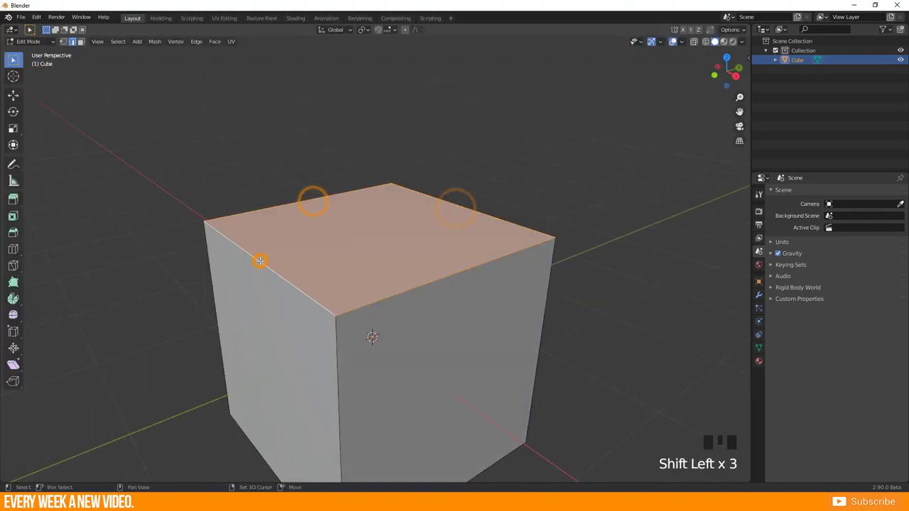
Bevel the cube's four top edges about 0.301 m wide with the Cornice Molding profile preset and lower the segment count.
key(ctrl+b)
click(246, 319)
drag(64, 333, 118, 339)
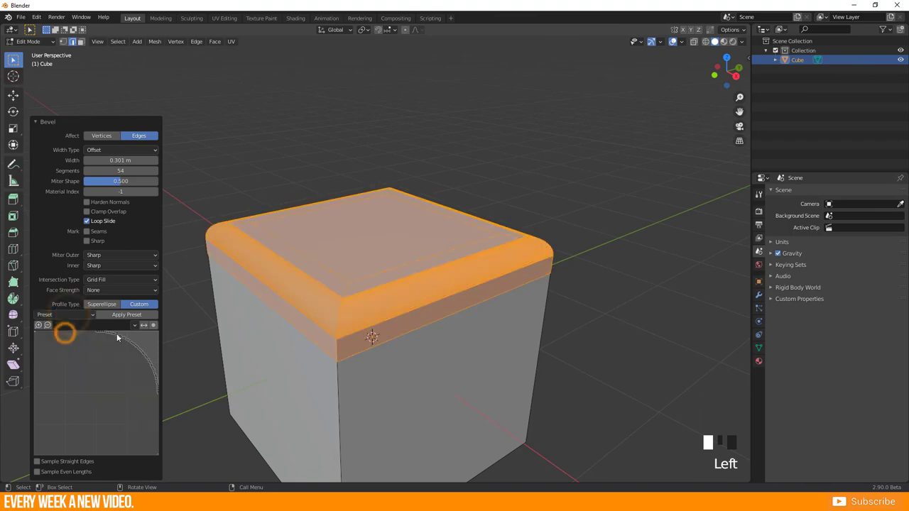
click(65, 315)
click(64, 346)
drag(133, 172, 142, 173)
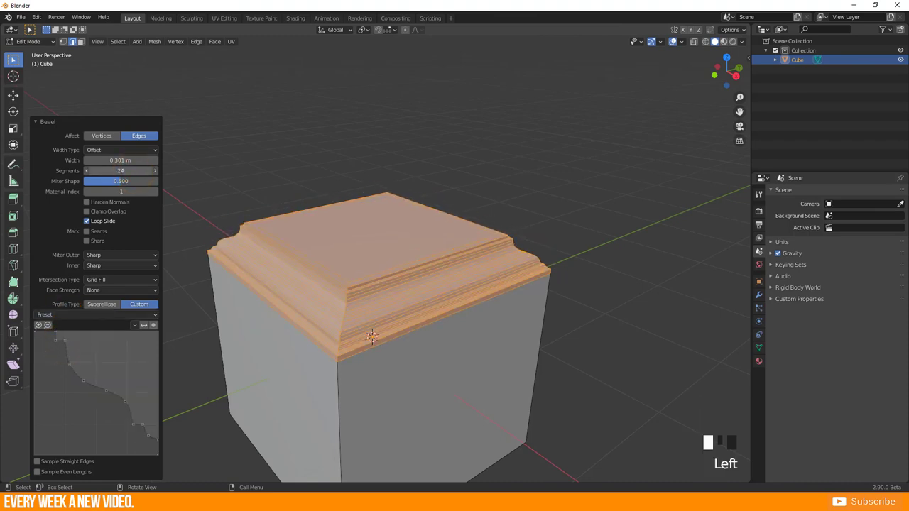
middle_drag(452, 303, 491, 301)
key(Tab)
Bevel the three edges meeting at one top corner about 0.227 m wide with the Cornice Molding preset and adjust the segments.
click(627, 265)
middle_drag(627, 265, 331, 284)
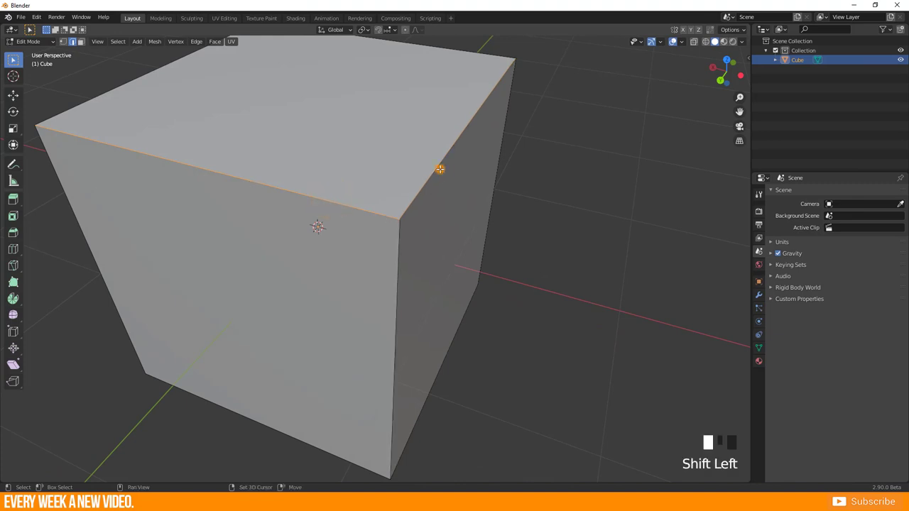
key(ctrl+b)
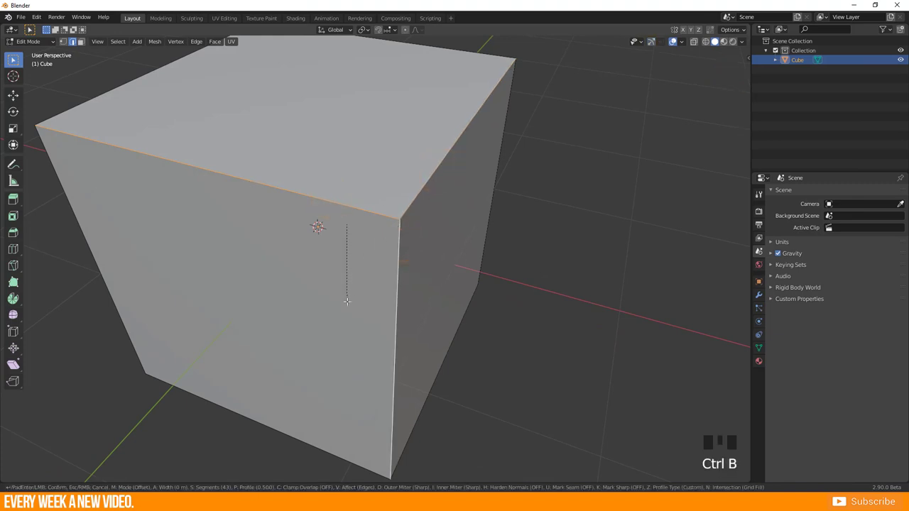
click(353, 346)
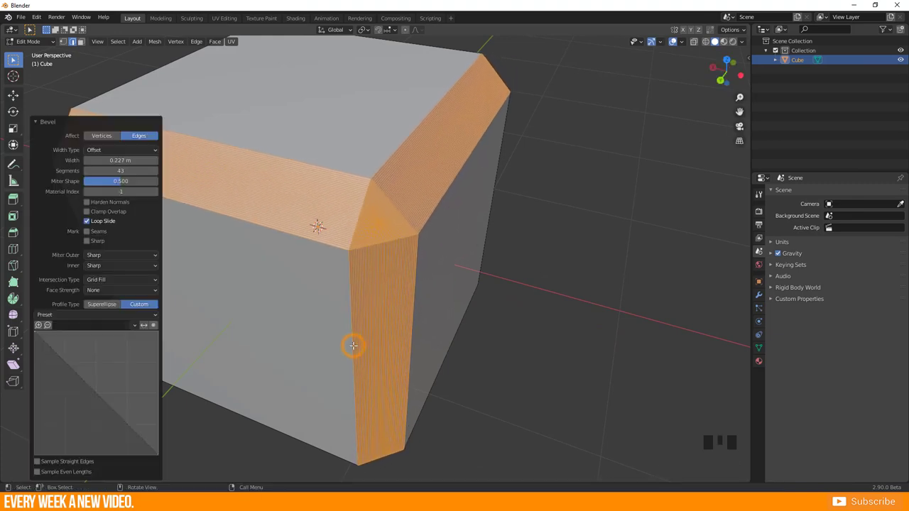
click(63, 316)
click(63, 343)
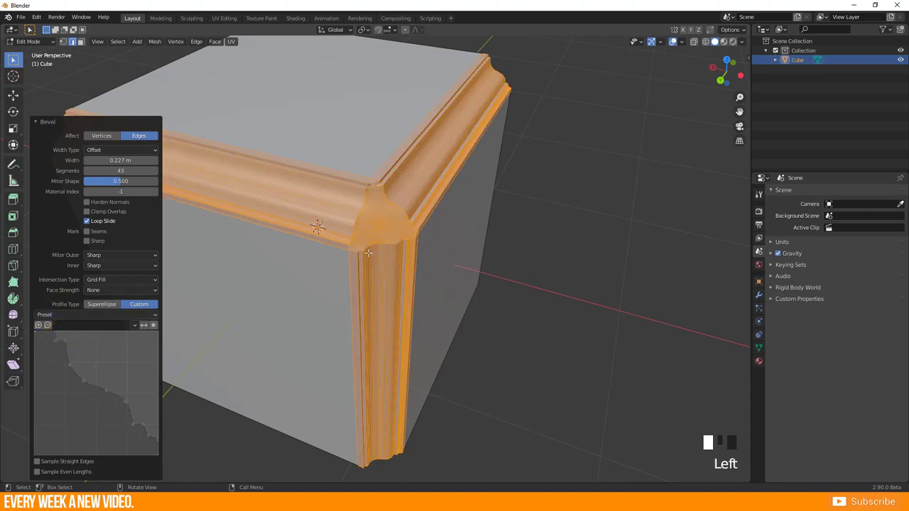
drag(120, 171, 93, 171)
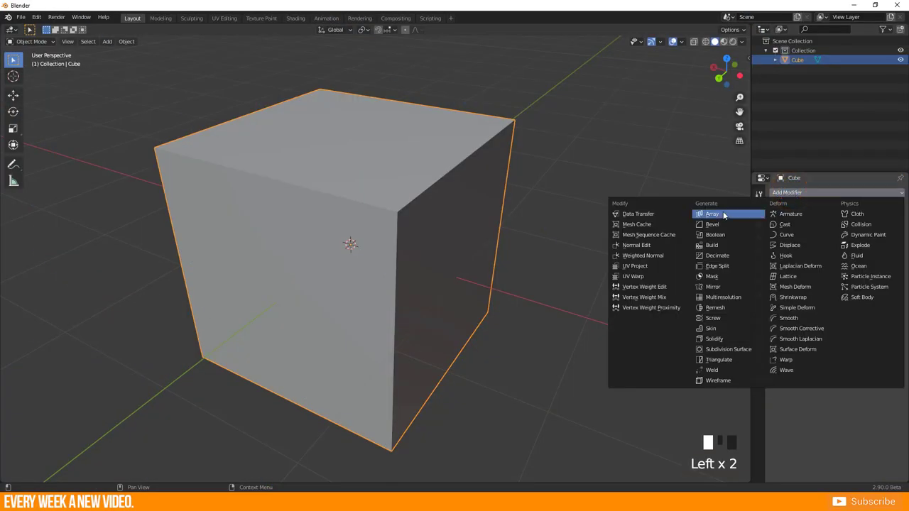
Add a Bevel modifier to the cube with an amount of 0.15 m.
click(712, 226)
mouse_move(843, 245)
mouse_down()
mouse_move(868, 245)
mouse_move(855, 245)
mouse_up()
middle_drag(266, 285, 354, 208)
Inset the cube's top face and extrude it upward into a smaller block, keeping the Bevel modifier live.
key(Tab)
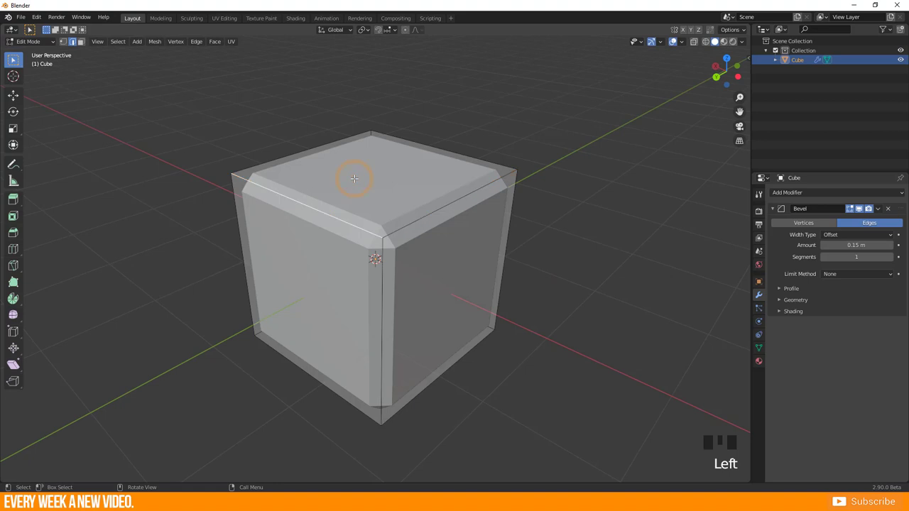
key(3)
click(384, 182)
key(i)
click(576, 339)
key(e)
click(490, 239)
key(Tab)
mouse_move(489, 239)
middle_down()
mouse_move(412, 244)
mouse_move(494, 254)
middle_up()
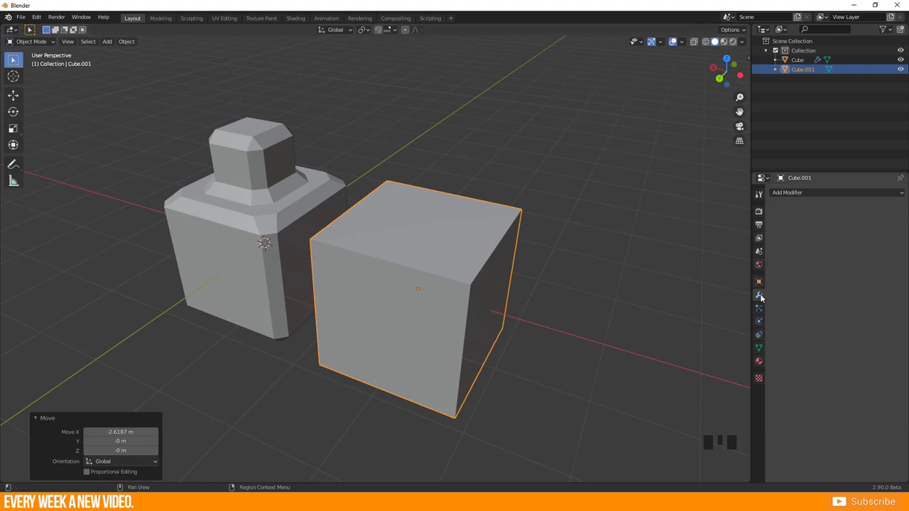
Add a Bevel modifier to the second cube with an amount of 0.2 m and 35 segments.
click(791, 193)
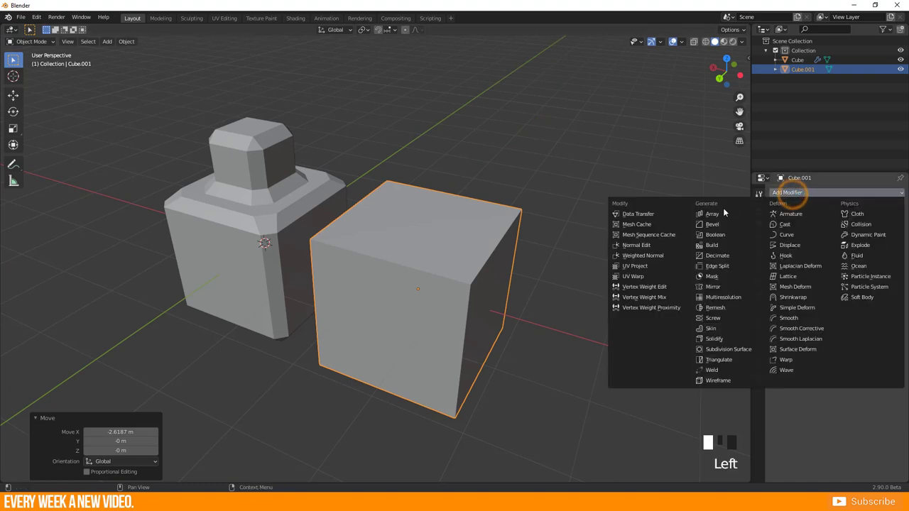
click(700, 223)
mouse_move(852, 245)
mouse_down()
mouse_move(871, 245)
mouse_move(845, 258)
mouse_up()
middle_drag(450, 394, 235, 348)
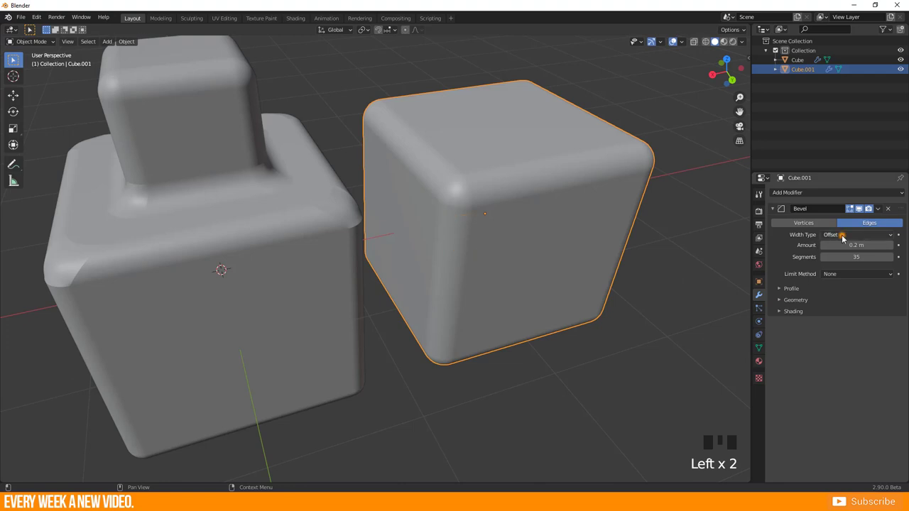
Keep the second cube's bevel width type at Offset and set its amount to 0.32 m with 23 segments.
click(842, 235)
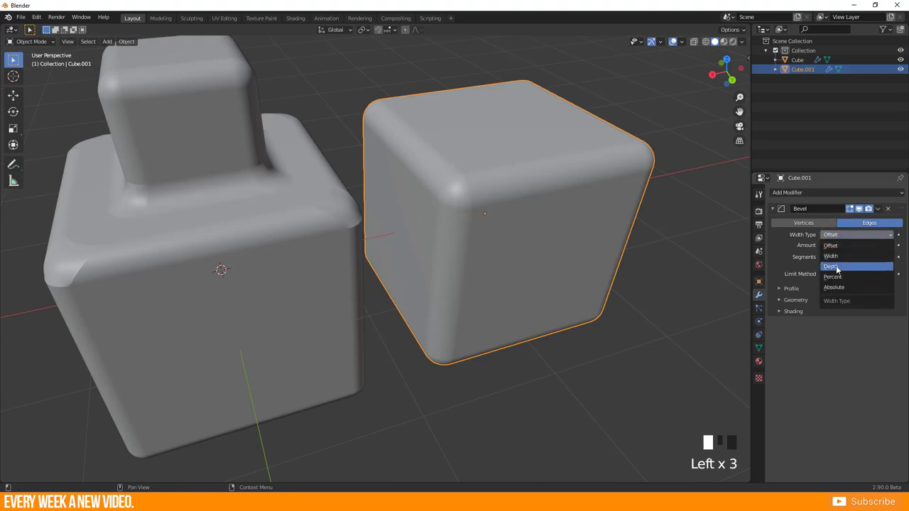
click(826, 365)
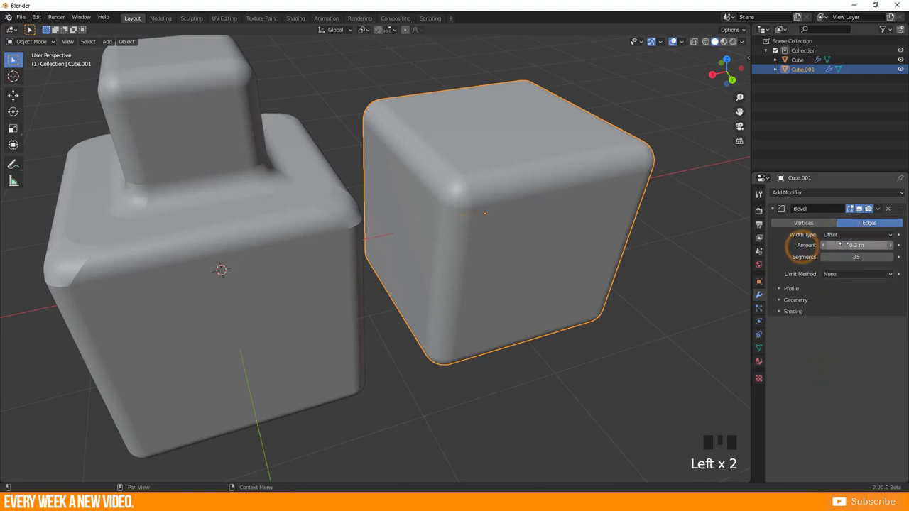
mouse_move(844, 244)
mouse_down()
mouse_move(878, 244)
mouse_move(837, 257)
mouse_up()
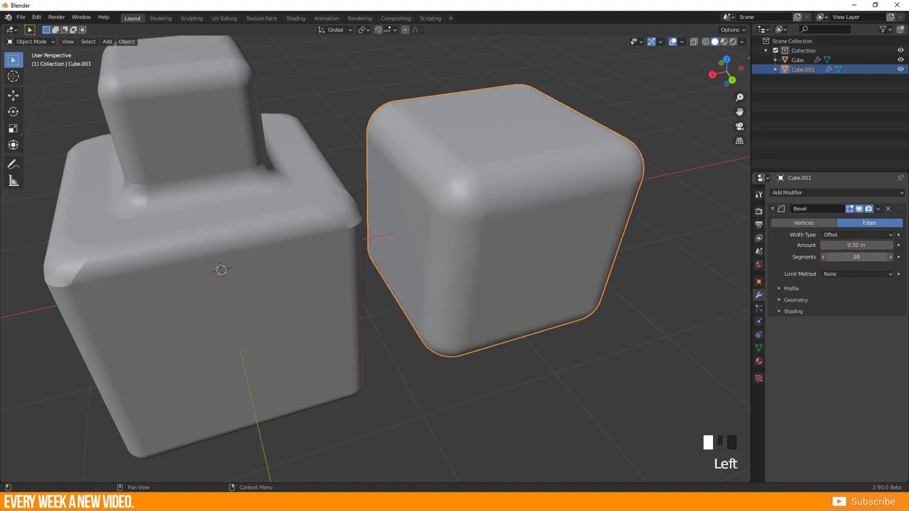
Switch the modifier's profile to Custom and bend it into an S-curve with two added control points.
click(780, 290)
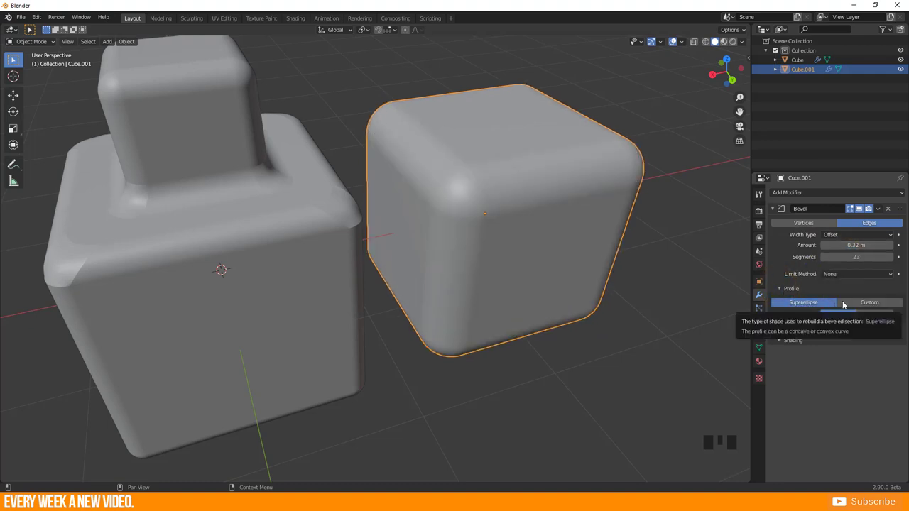
click(868, 304)
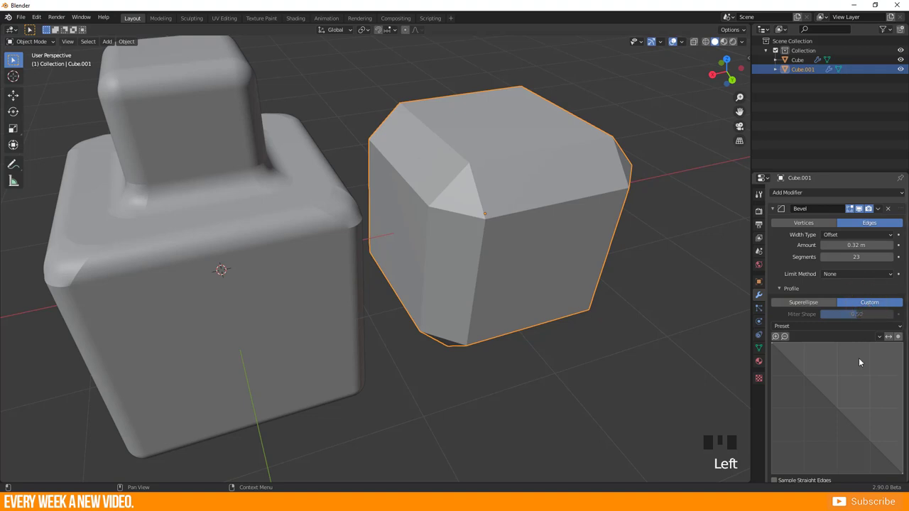
drag(821, 365, 827, 355)
drag(866, 400, 842, 422)
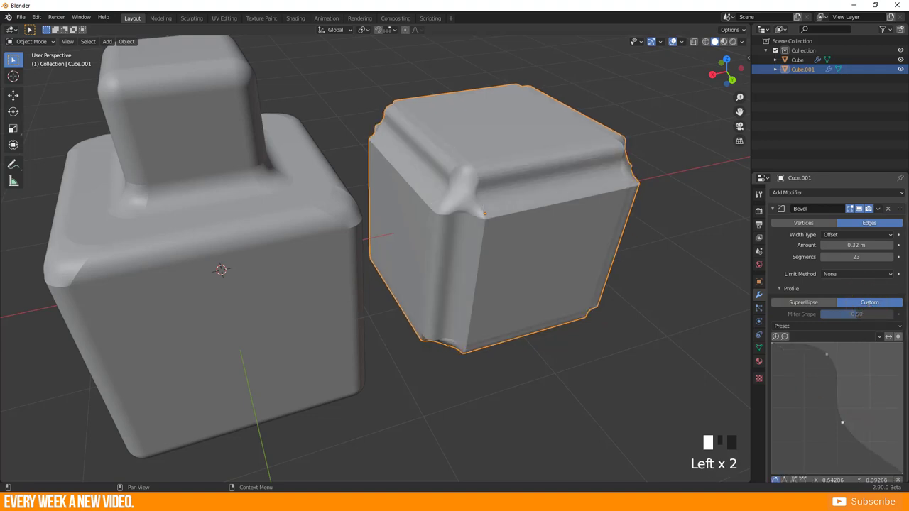
middle_drag(369, 301, 420, 316)
scroll(426, 311, up, 2)
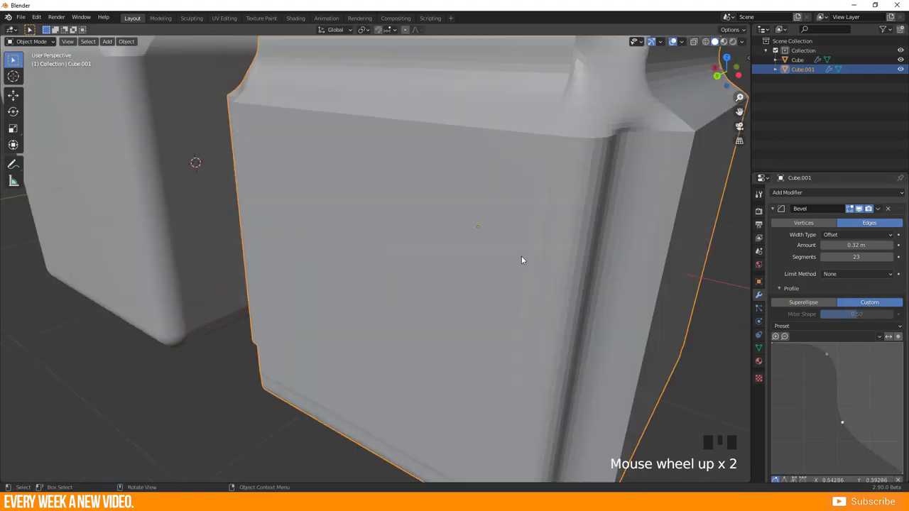
middle_drag(522, 260, 468, 263)
Apply the Steps preset to the second cube's Bevel modifier profile.
click(805, 326)
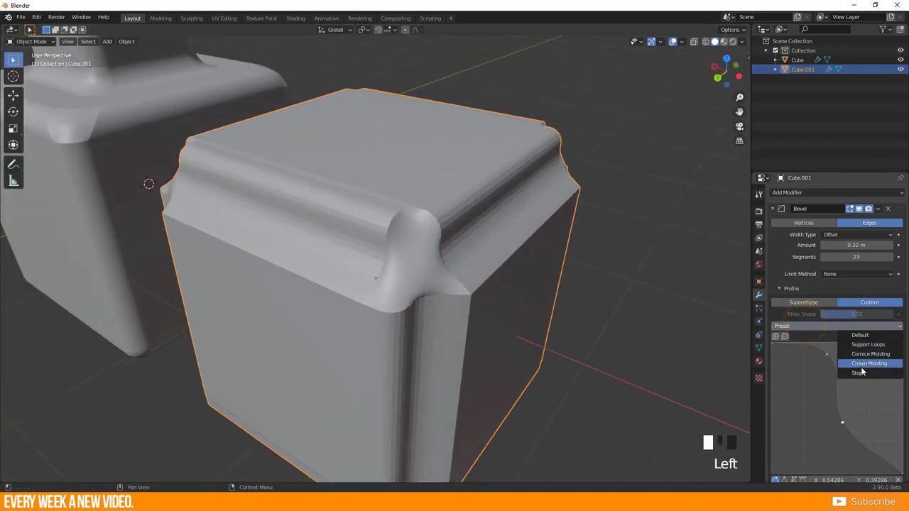
click(853, 372)
middle_drag(374, 392, 361, 342)
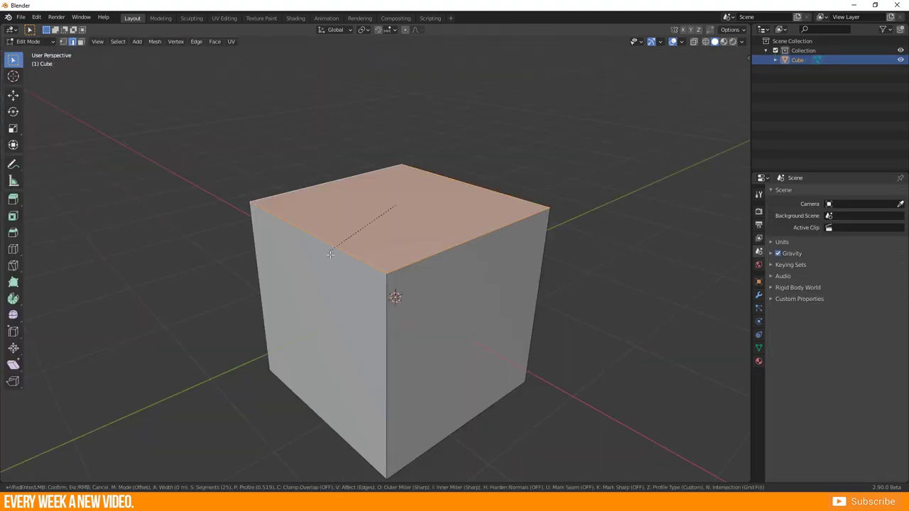
Bevel the plain cube's four top edges about 0.621 m wide with 25 segments and the Default custom profile.
click(64, 323)
click(71, 306)
click(69, 316)
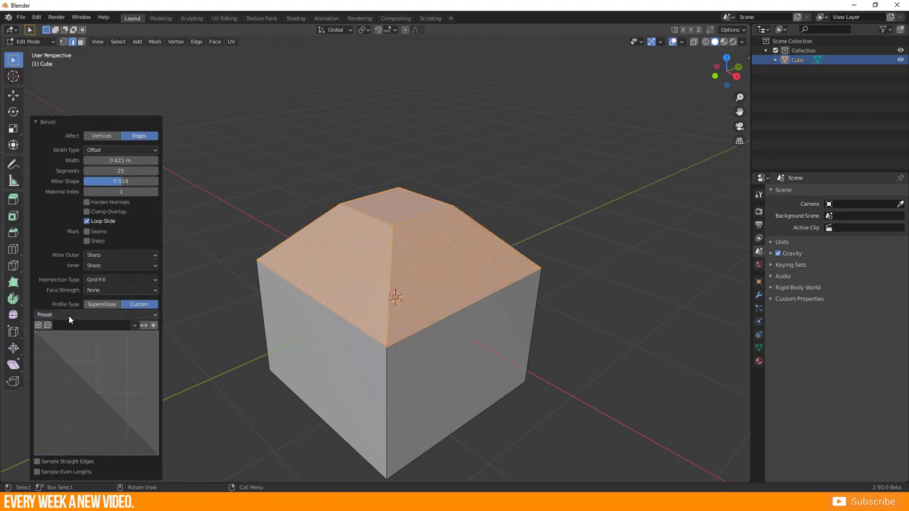
Add and move control points on the custom profile to form a rounded, two-tier top on the cube.
drag(84, 371, 91, 342)
drag(94, 390, 153, 410)
click(57, 451)
middle_drag(420, 312, 387, 296)
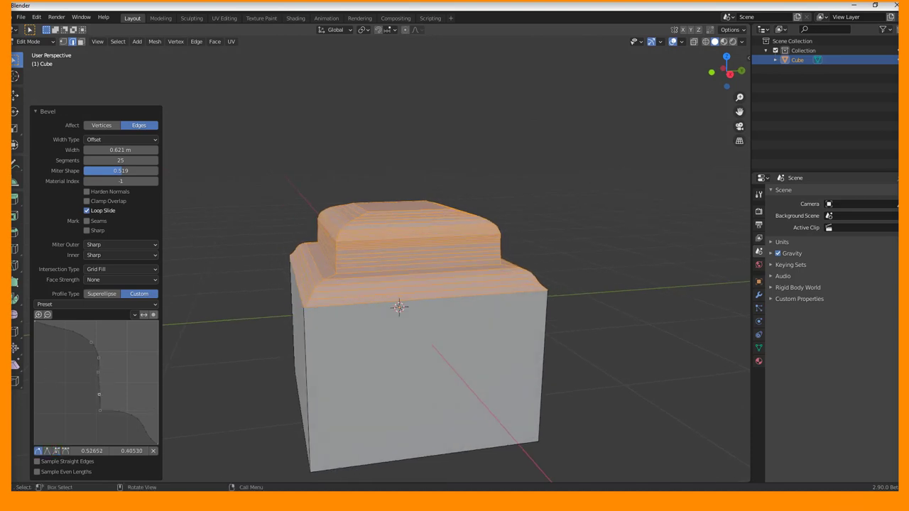
Form a sharp projecting ridge midway along the custom profile by reshaping its points and giving them vector handles.
mouse_move(110, 383)
mouse_down()
mouse_move(127, 395)
mouse_move(113, 389)
mouse_move(115, 379)
mouse_move(101, 394)
mouse_move(98, 375)
mouse_up()
click(47, 451)
click(47, 451)
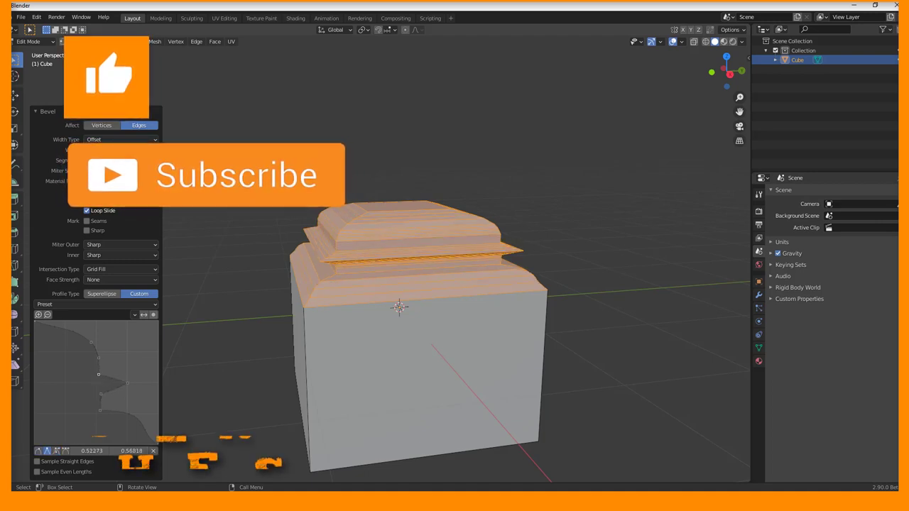